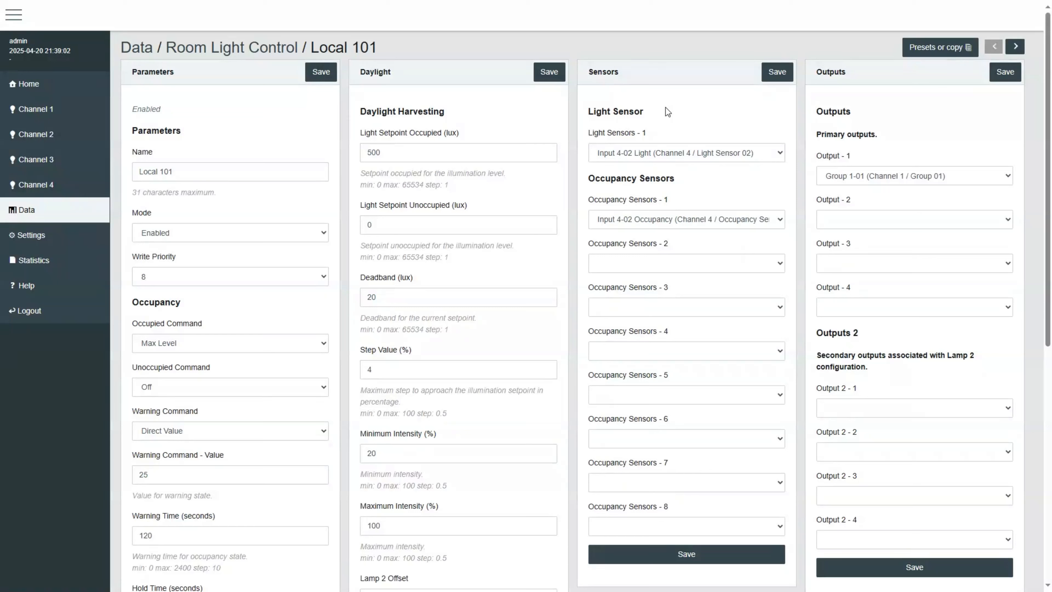
Step: Inspect the output, light sensor and occupancy sensor assignments of room Local 101
{"action": "left_click", "coordinate": [875, 179]}
{"action": "left_click", "coordinate": [870, 178]}
{"action": "left_click", "coordinate": [667, 152]}
{"action": "left_click", "coordinate": [667, 152]}
{"action": "left_click", "coordinate": [643, 214]}
{"action": "left_click", "coordinate": [643, 214]}
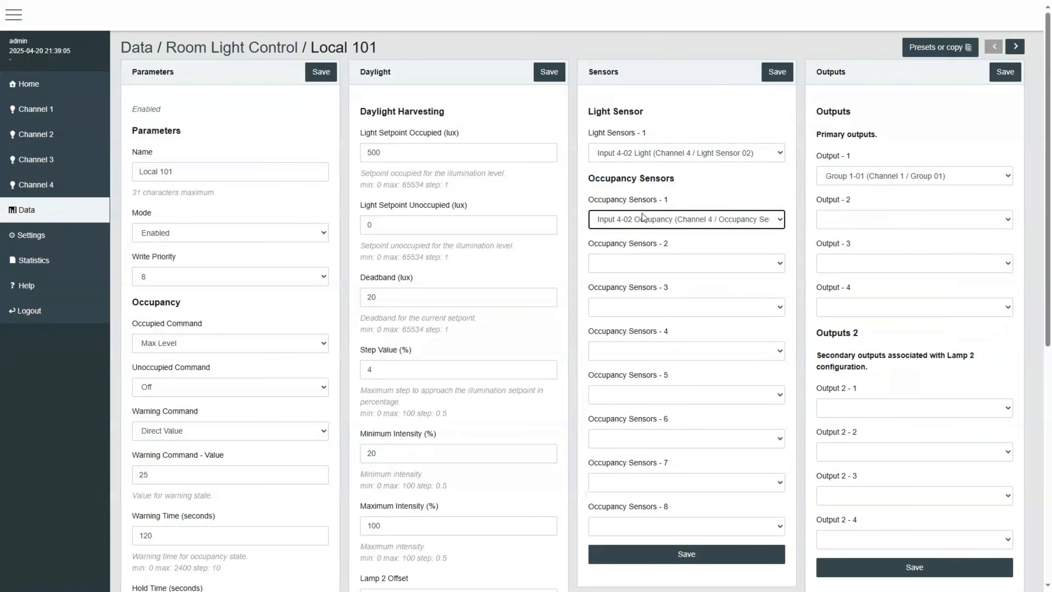
{"action": "left_click", "coordinate": [665, 115]}
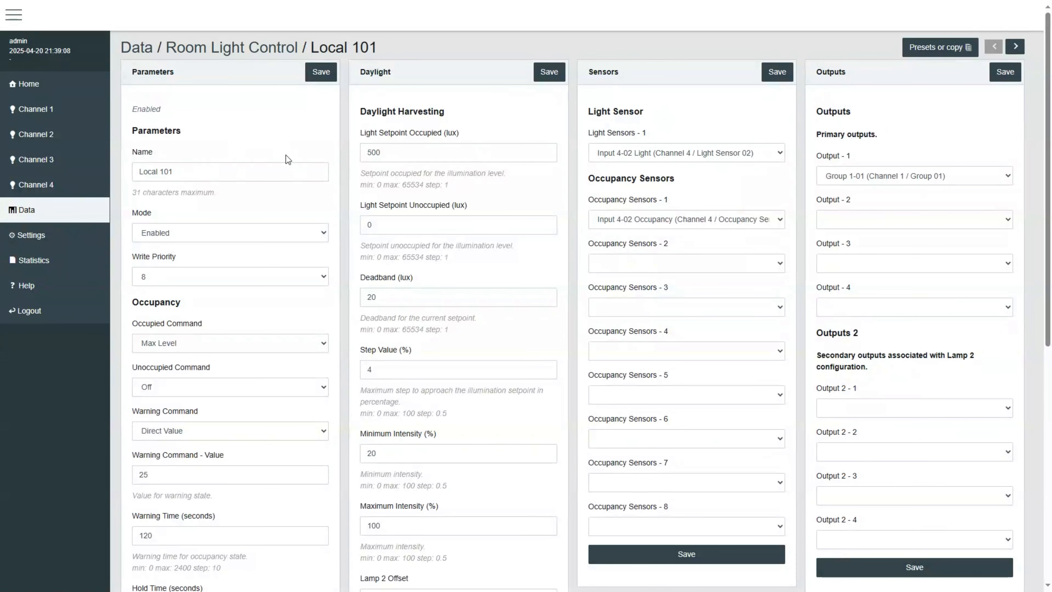
Step: Try setting the occupied command to Recall Scene with Scene 0 as its value
{"action": "scroll", "coordinate": [287, 155], "scroll_direction": "down", "scroll_amount": 1}
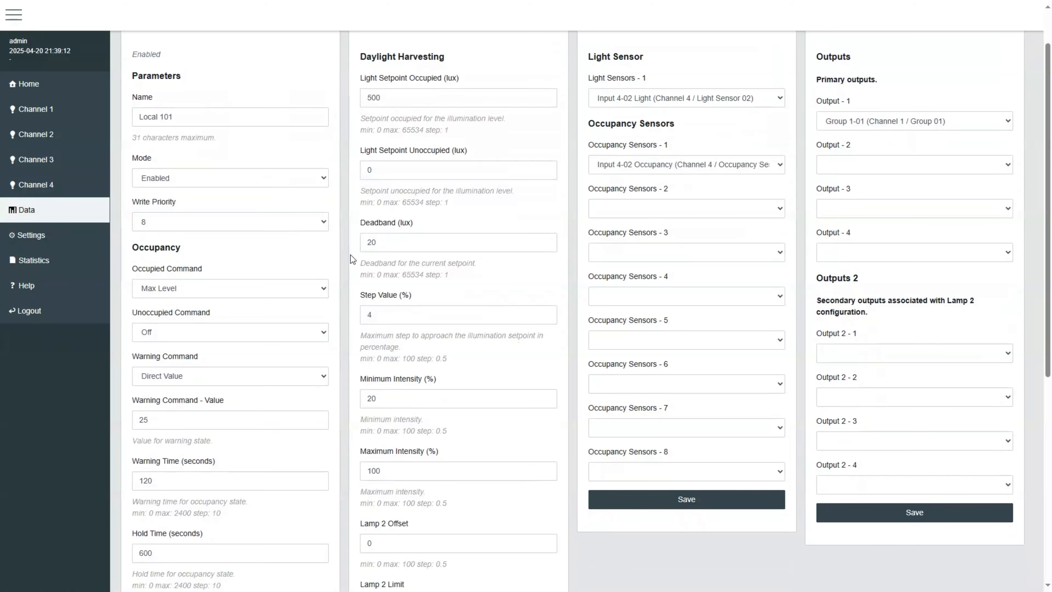
{"action": "scroll", "coordinate": [350, 259], "scroll_direction": "down", "scroll_amount": 1}
{"action": "left_click", "coordinate": [257, 232]}
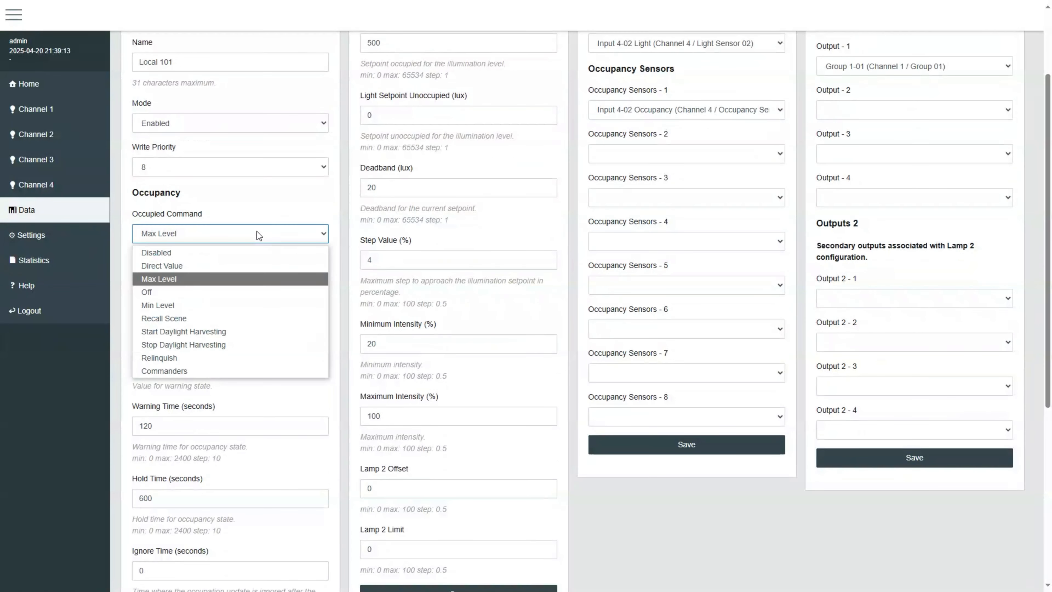
{"action": "left_click", "coordinate": [232, 279]}
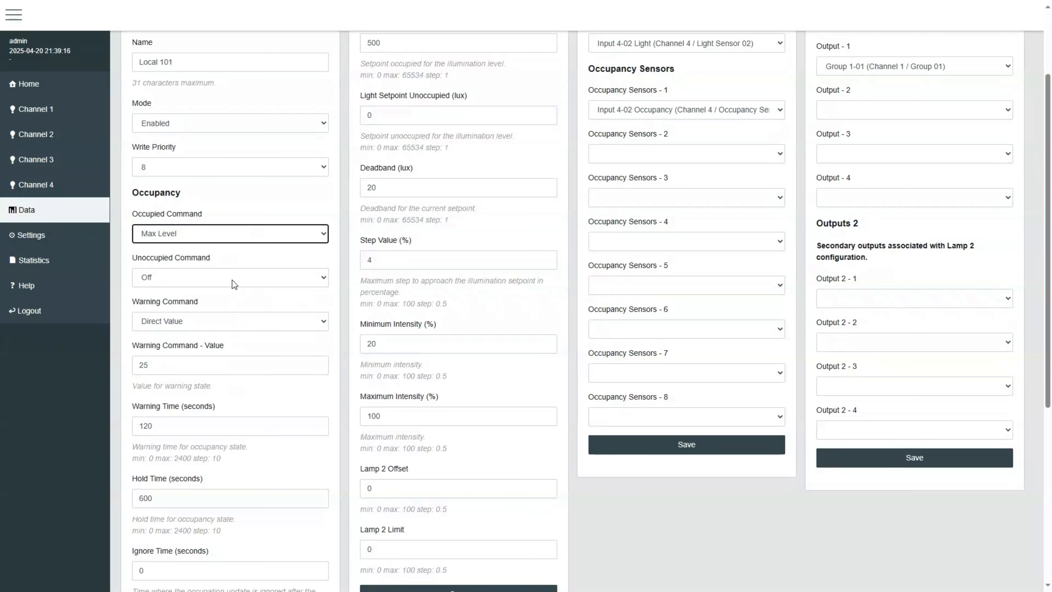
{"action": "left_click", "coordinate": [280, 233]}
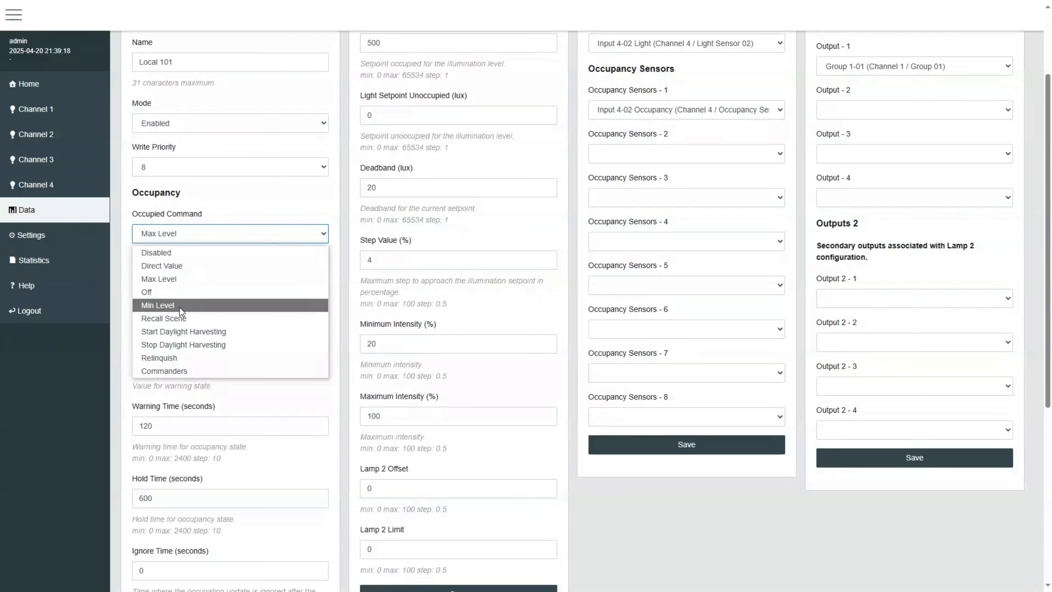
{"action": "left_click", "coordinate": [189, 315]}
{"action": "left_click", "coordinate": [196, 278]}
{"action": "left_click", "coordinate": [196, 278]}
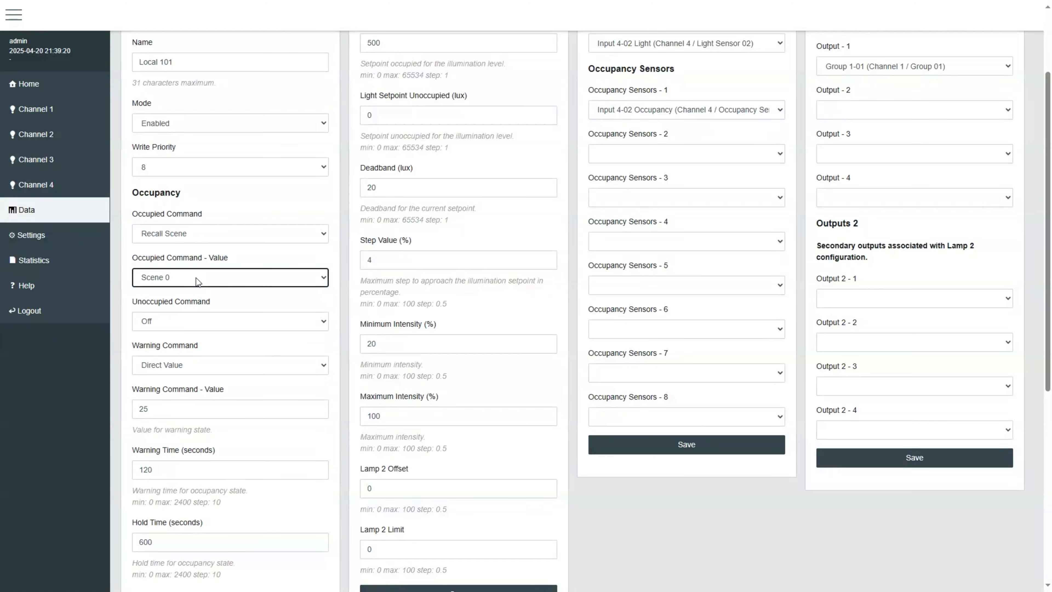
Step: Try Disabled as the occupied command, then set it back to Max Level
{"action": "left_click", "coordinate": [211, 237]}
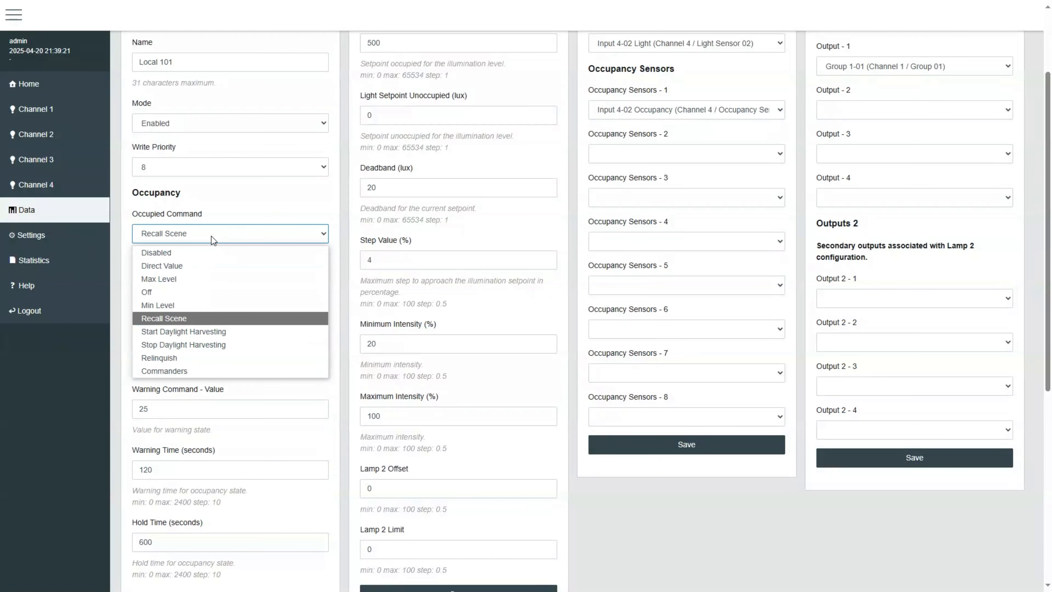
{"action": "left_click", "coordinate": [187, 282]}
{"action": "left_click", "coordinate": [240, 237]}
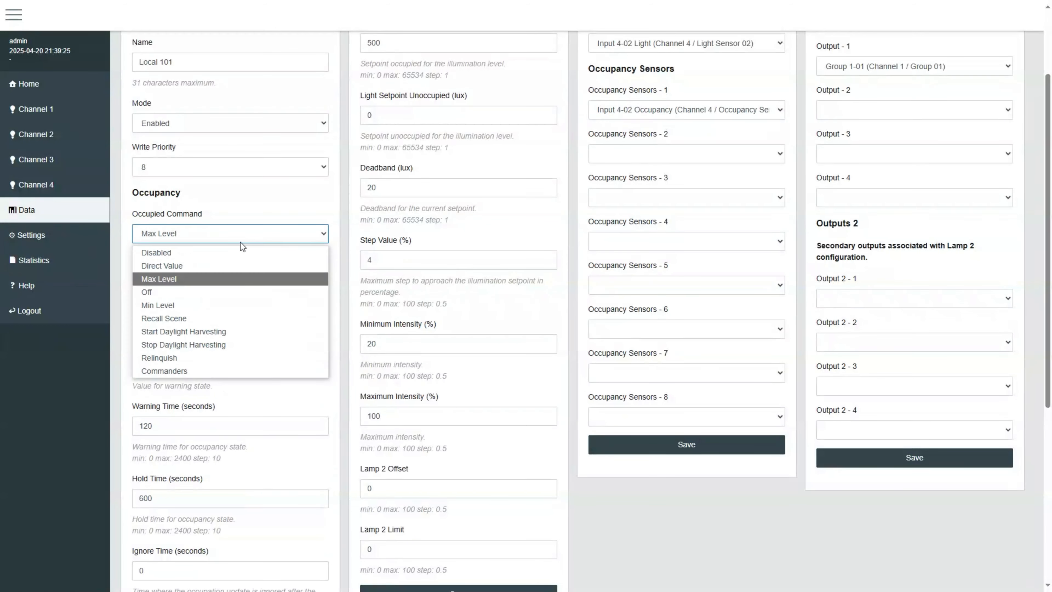
{"action": "left_click", "coordinate": [217, 252]}
{"action": "left_click", "coordinate": [242, 261]}
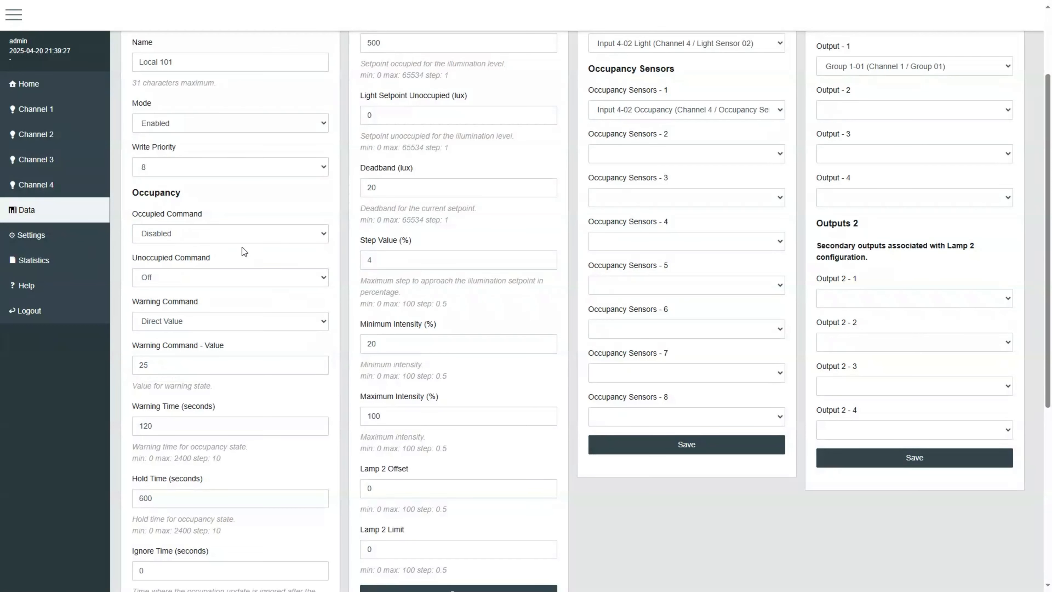
{"action": "left_click", "coordinate": [242, 234]}
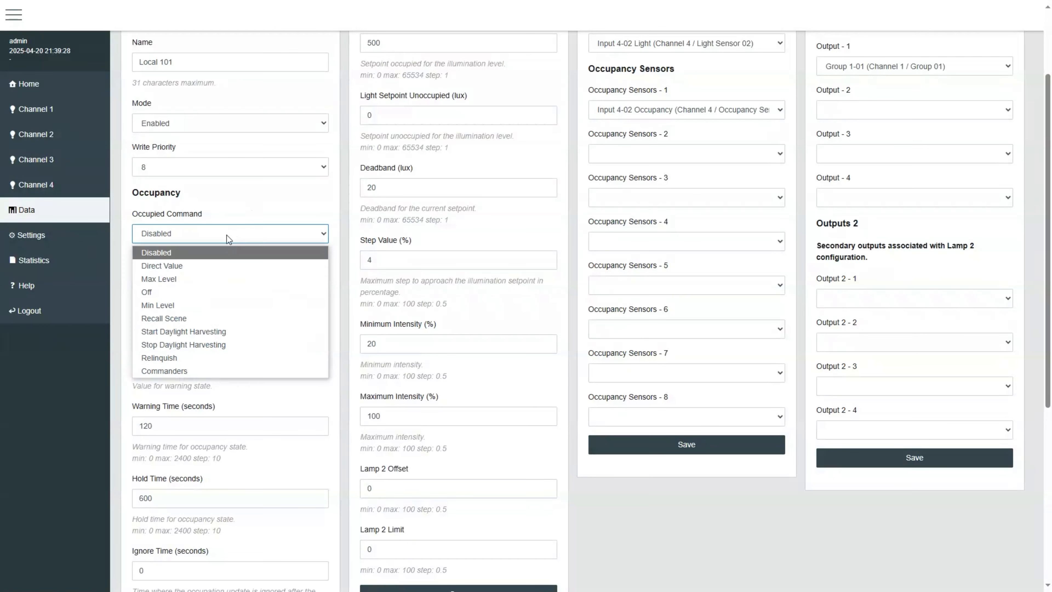
{"action": "left_click", "coordinate": [197, 282]}
Step: Review the available options for the unoccupied and warning commands without changing them
{"action": "scroll", "coordinate": [303, 273], "scroll_direction": "down", "scroll_amount": 1}
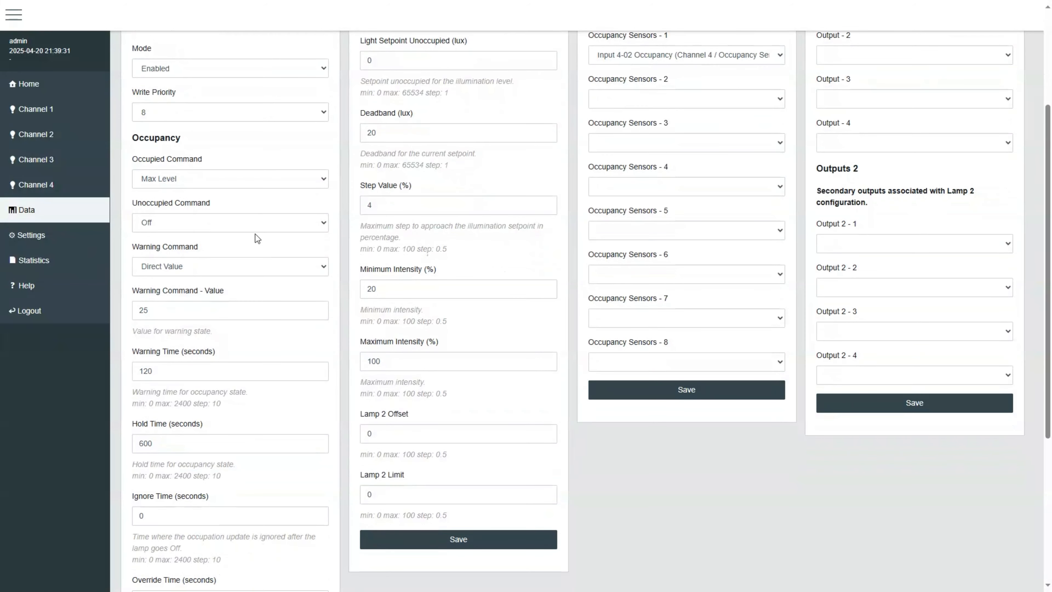
{"action": "left_click", "coordinate": [255, 230]}
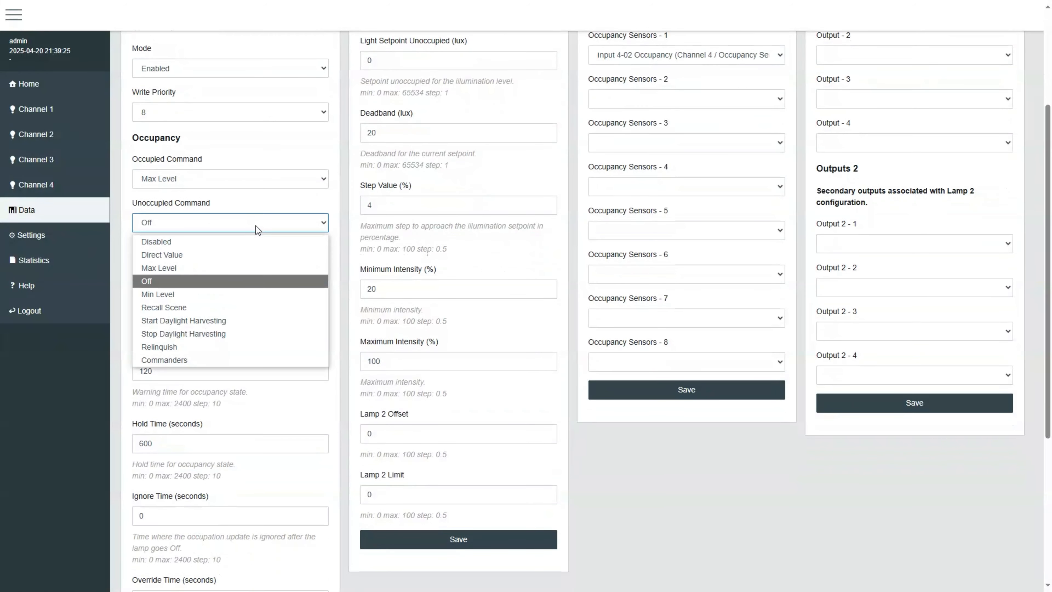
{"action": "left_click", "coordinate": [192, 280]}
{"action": "left_click", "coordinate": [243, 268]}
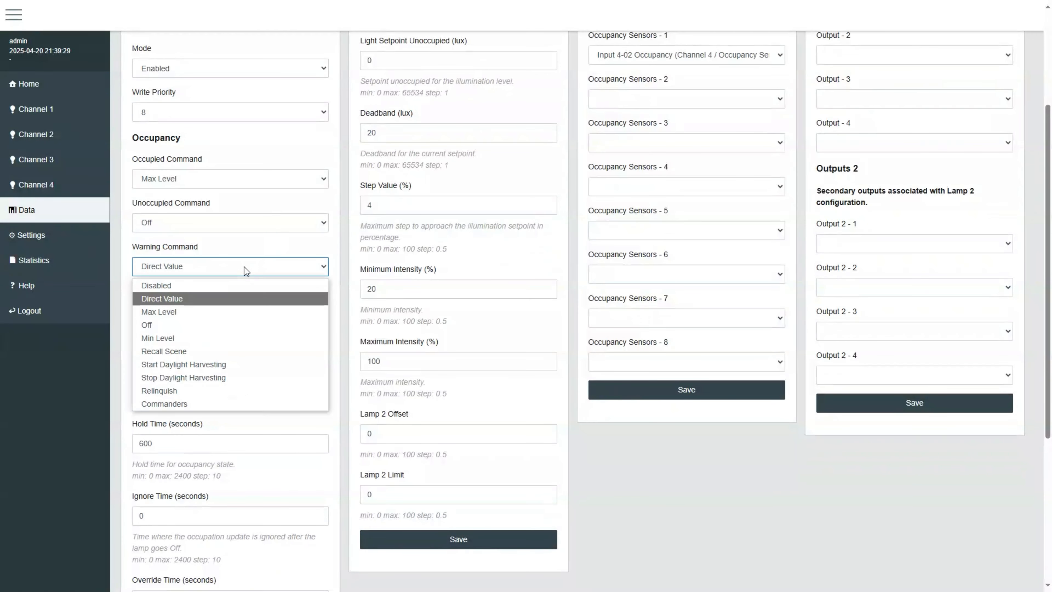
{"action": "left_click", "coordinate": [212, 299]}
{"action": "left_click", "coordinate": [219, 313]}
Step: Inspect the occupancy hold, ignore and override time fields
{"action": "scroll", "coordinate": [260, 328], "scroll_direction": "down", "scroll_amount": 1}
{"action": "key", "text": "Tab"}
{"action": "scroll", "coordinate": [241, 350], "scroll_direction": "down", "scroll_amount": 1}
{"action": "left_click", "coordinate": [237, 333]}
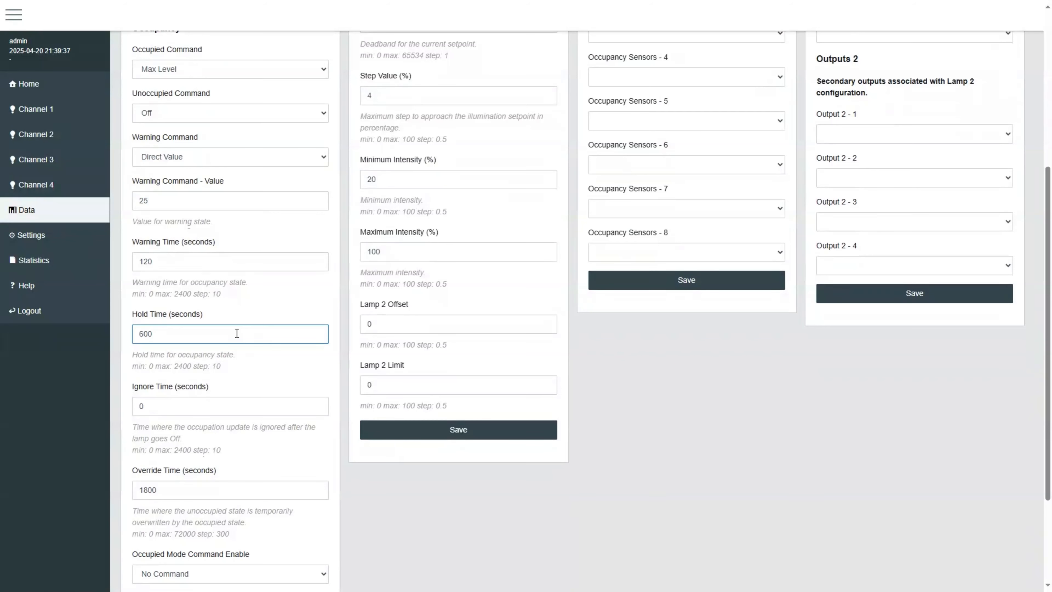
{"action": "left_click", "coordinate": [239, 404]}
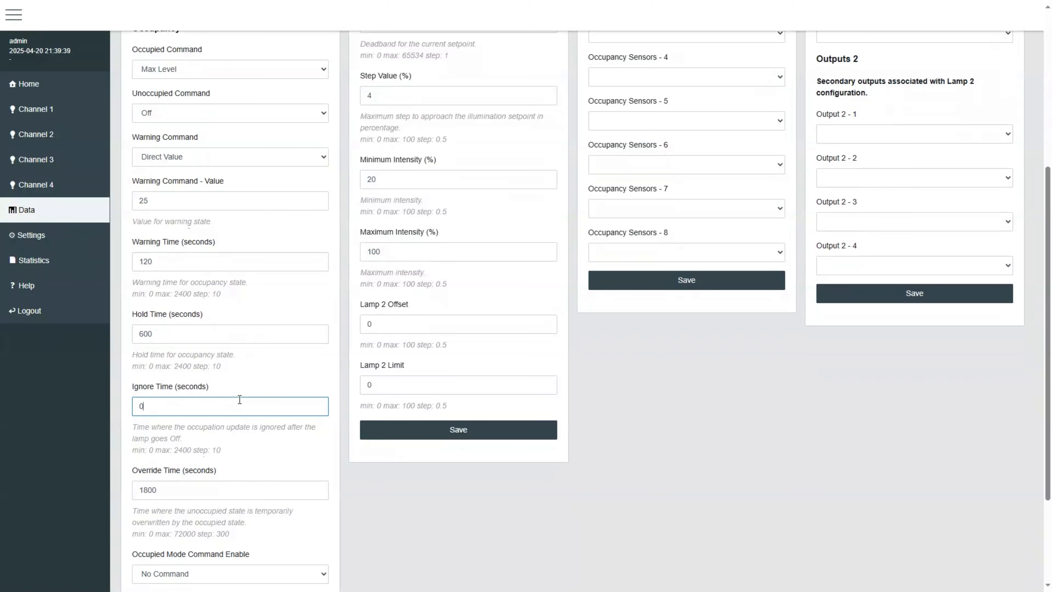
{"action": "scroll", "coordinate": [240, 397], "scroll_direction": "down", "scroll_amount": 3}
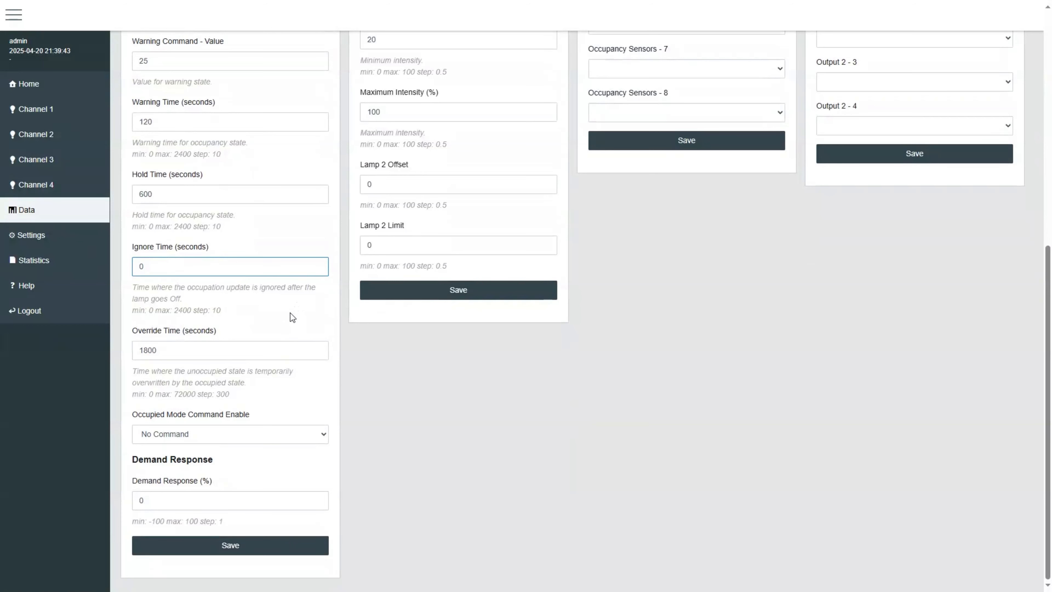
{"action": "left_click", "coordinate": [280, 350]}
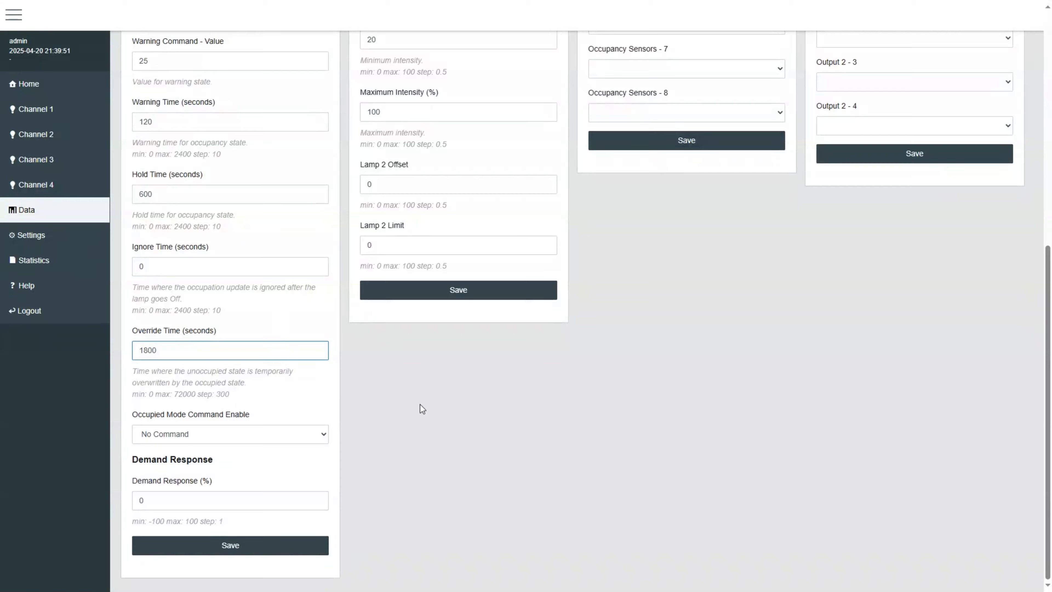
Step: Review the daylight harvesting setpoint, deadband, step and intensity fields
{"action": "scroll", "coordinate": [420, 405], "scroll_direction": "up", "scroll_amount": 8}
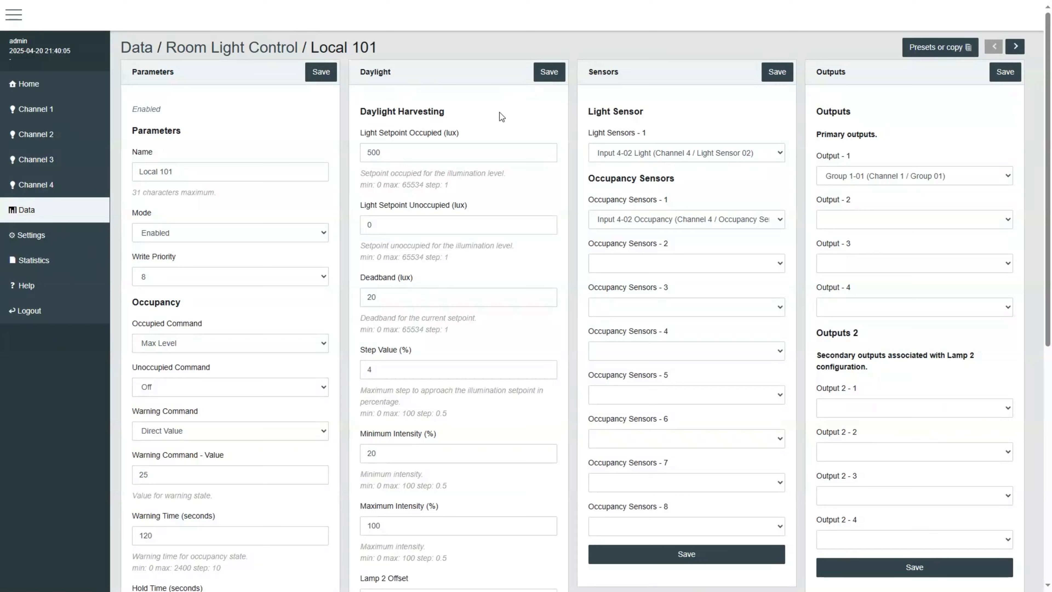
{"action": "left_click", "coordinate": [457, 152]}
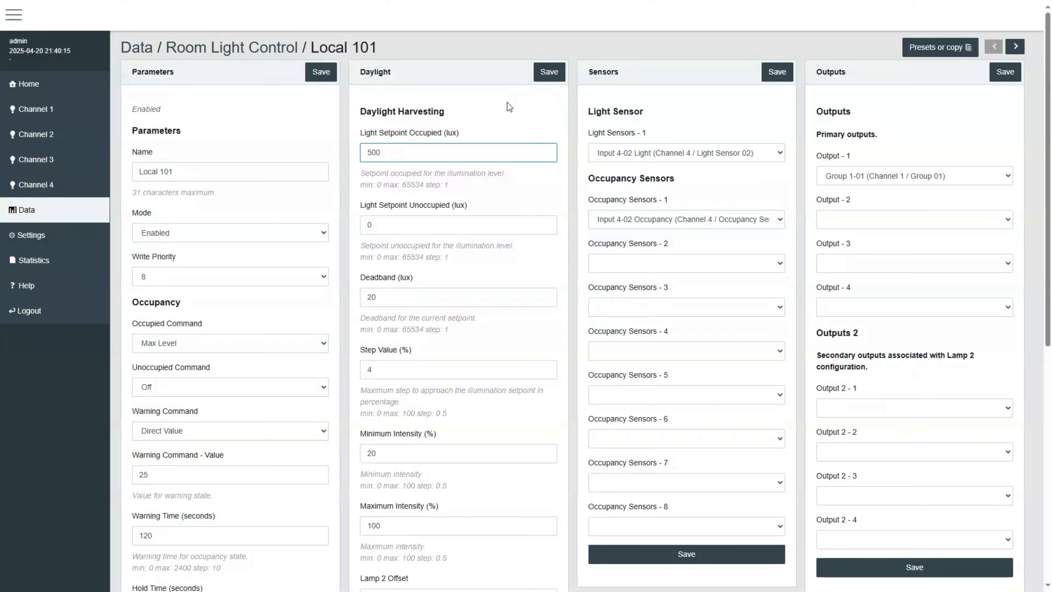
{"action": "left_click", "coordinate": [477, 297]}
{"action": "scroll", "coordinate": [481, 301], "scroll_direction": "down", "scroll_amount": 3}
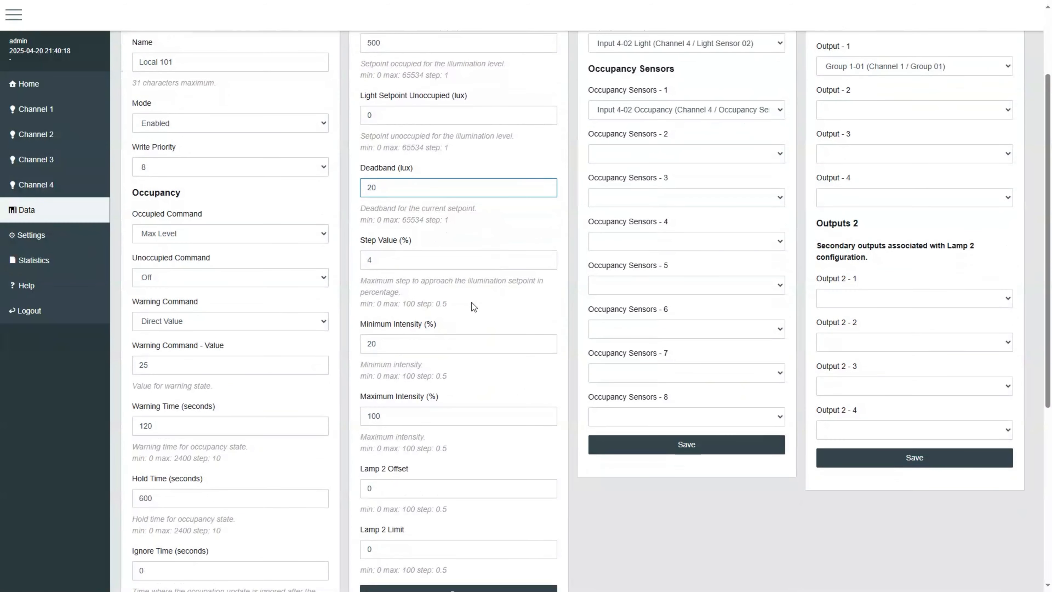
{"action": "key", "text": "Tab"}
{"action": "scroll", "coordinate": [463, 263], "scroll_direction": "down", "scroll_amount": 1}
{"action": "left_click", "coordinate": [489, 285]}
{"action": "left_click", "coordinate": [471, 359]}
{"action": "left_click", "coordinate": [490, 320]}
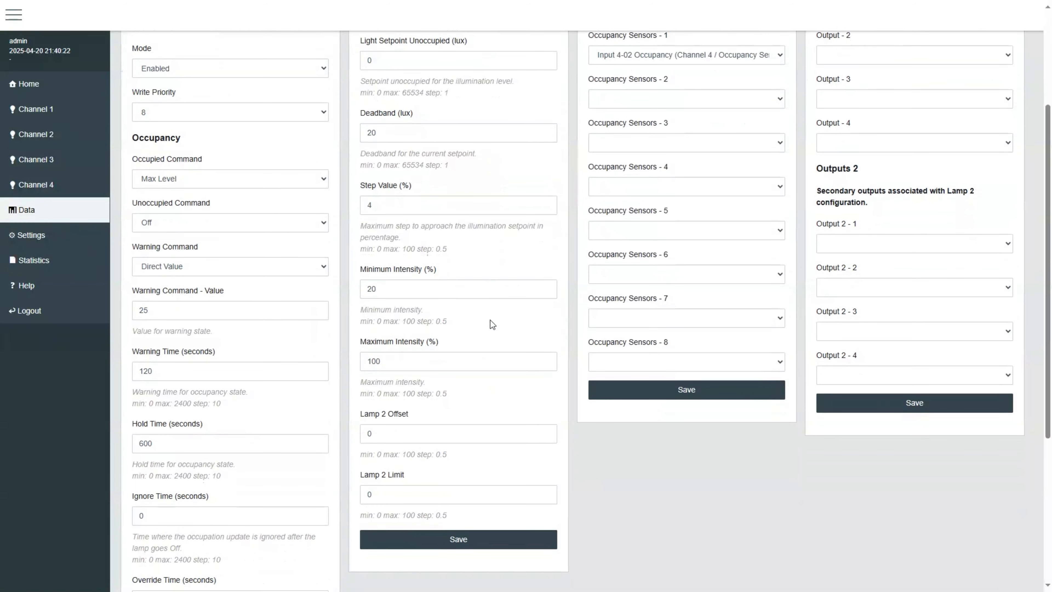
{"action": "scroll", "coordinate": [494, 317], "scroll_direction": "down", "scroll_amount": 5}
{"action": "scroll", "coordinate": [321, 282], "scroll_direction": "up", "scroll_amount": 10}
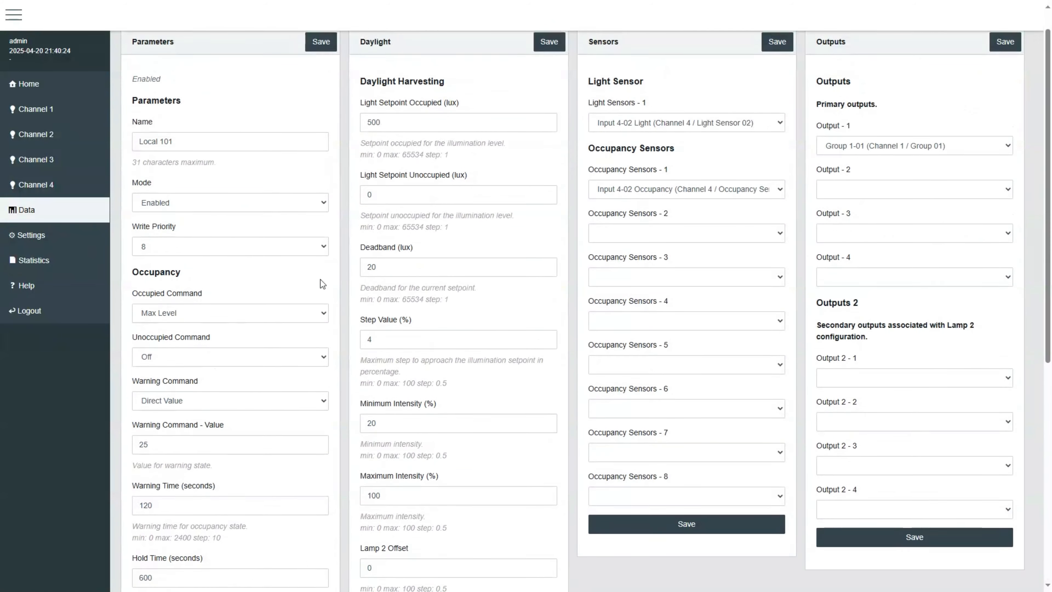
Step: Open the weekly schedule of Schedule 2-0 - RLC and examine its start commander entries
{"action": "left_click", "coordinate": [85, 214]}
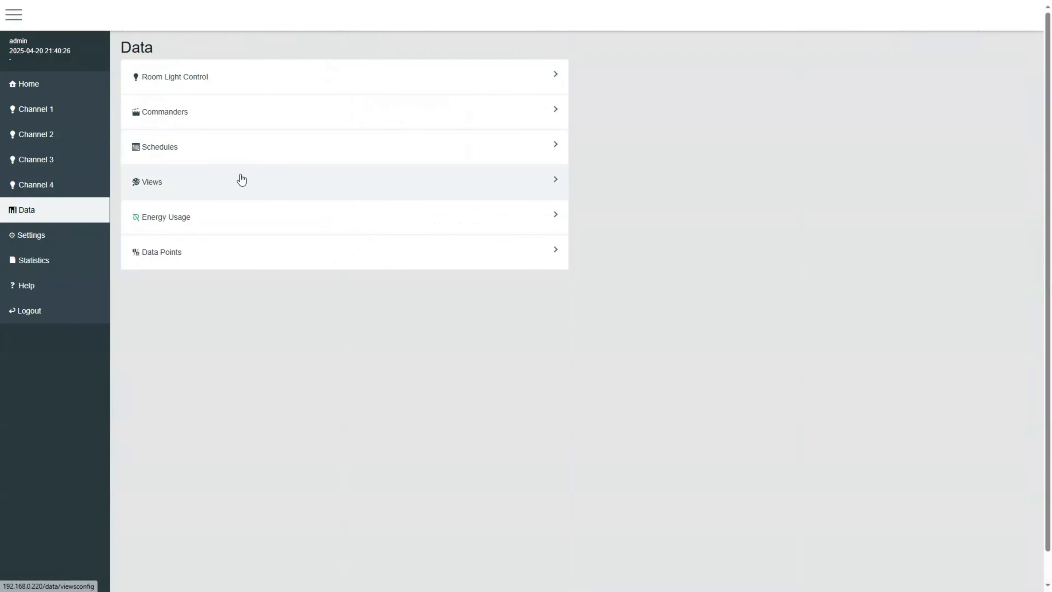
{"action": "left_click", "coordinate": [204, 149]}
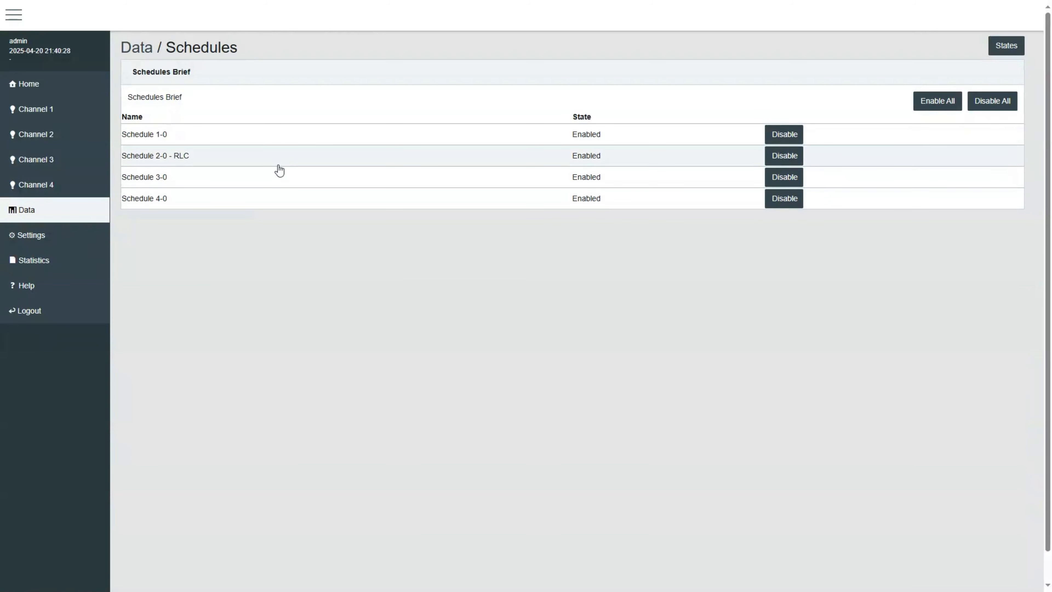
{"action": "left_click", "coordinate": [278, 165]}
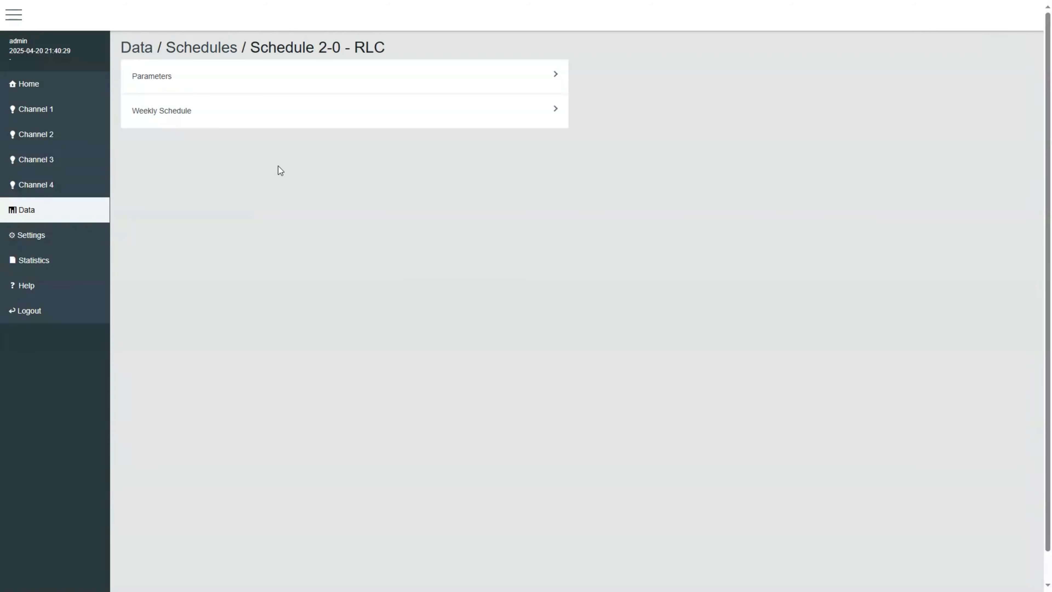
{"action": "left_click", "coordinate": [351, 119]}
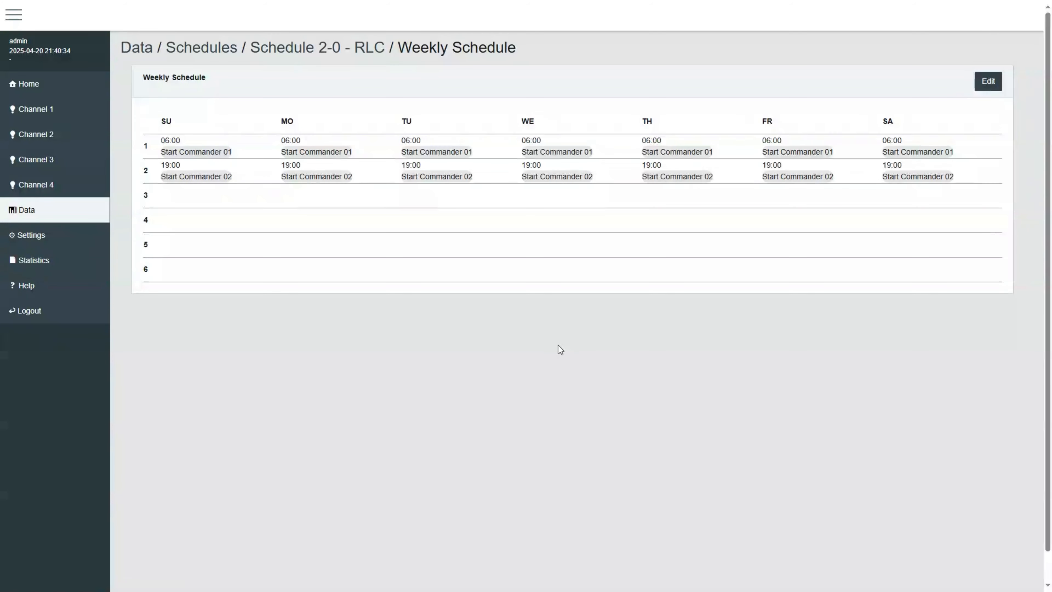
{"action": "left_click_drag", "start_coordinate": [166, 152], "coordinate": [231, 152]}
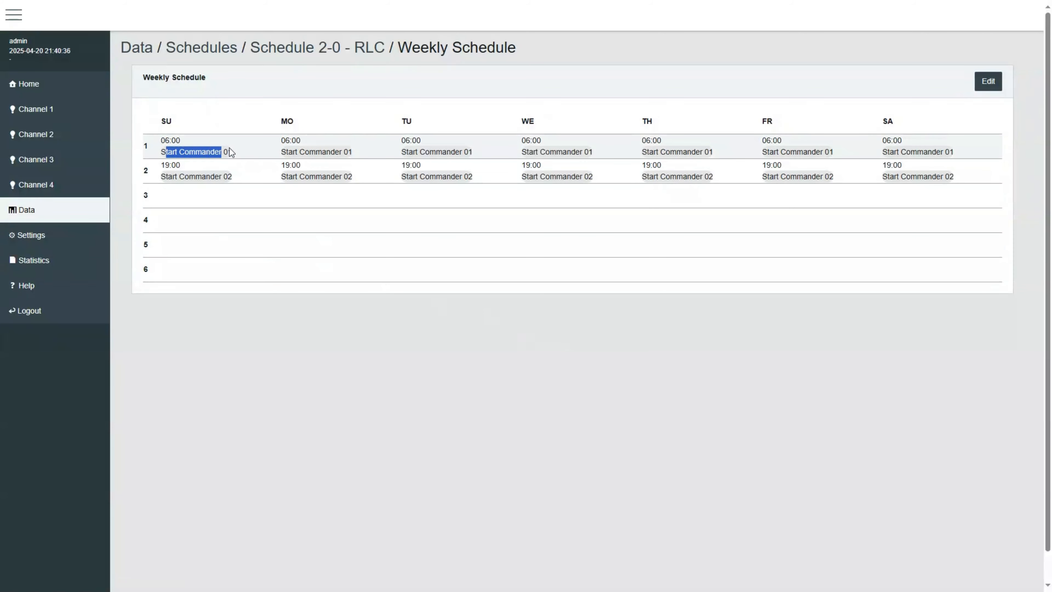
Step: Open Commander 01 - Local 101-Day and examine its first step's command value
{"action": "left_click", "coordinate": [52, 211]}
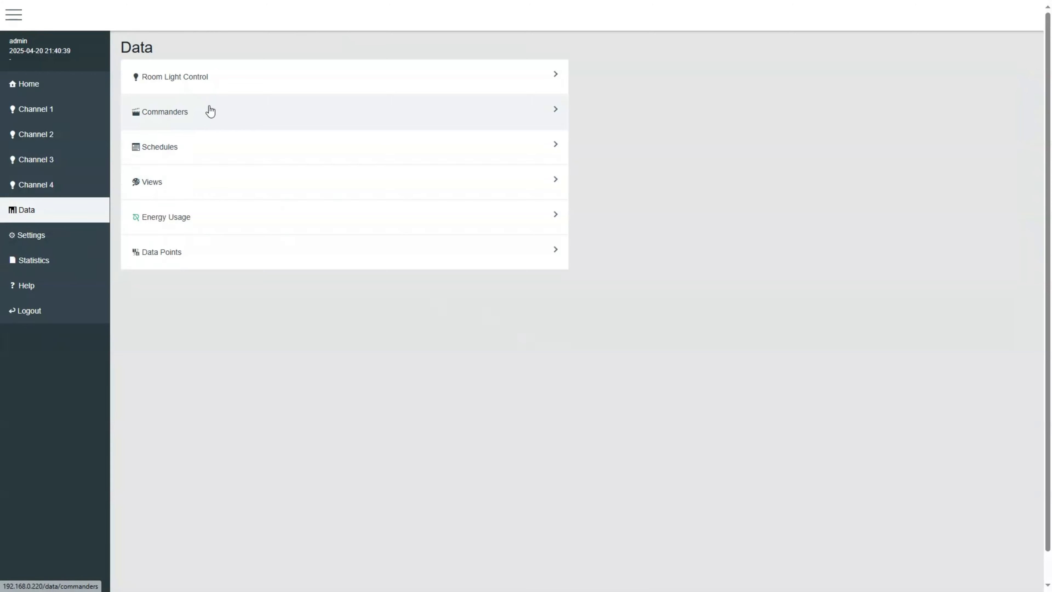
{"action": "left_click", "coordinate": [210, 111]}
{"action": "left_click", "coordinate": [259, 138]}
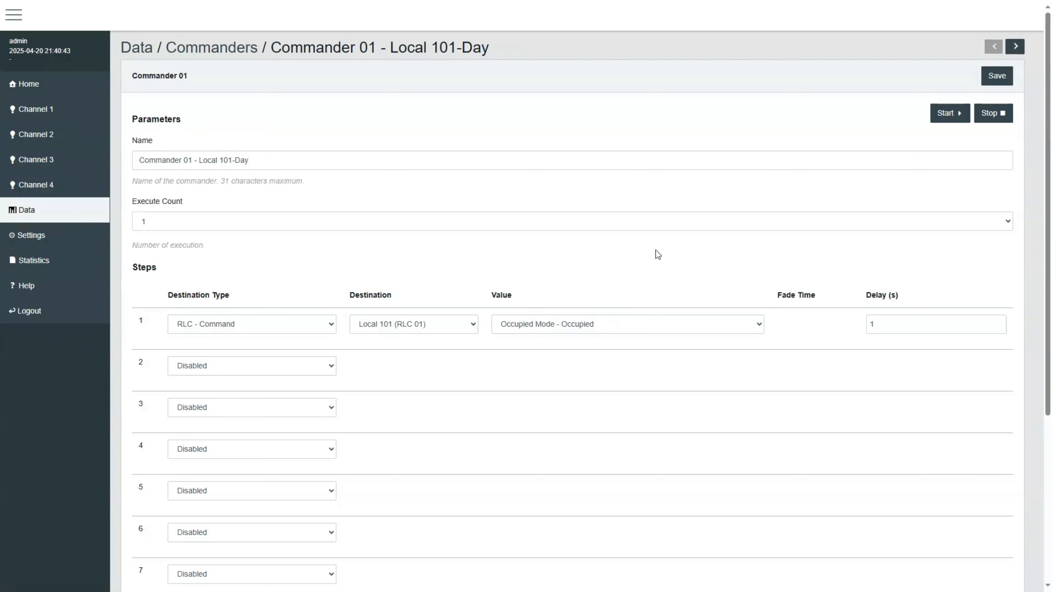
{"action": "left_click", "coordinate": [700, 325]}
{"action": "left_click", "coordinate": [693, 323]}
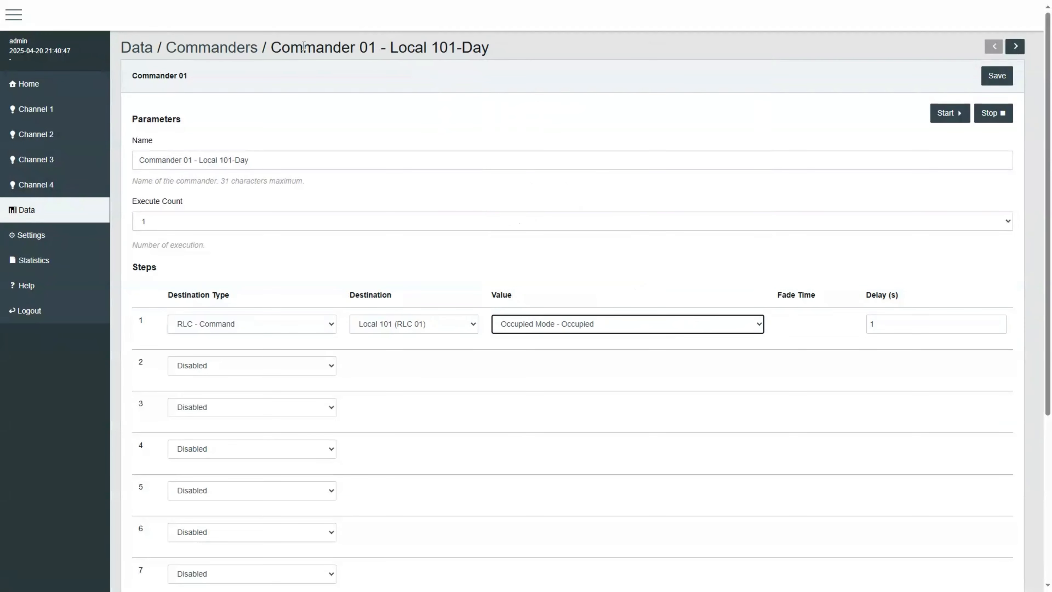
Step: Open Commander 02 - Local 101-Night and review the command values of its two steps
{"action": "left_click", "coordinate": [218, 46]}
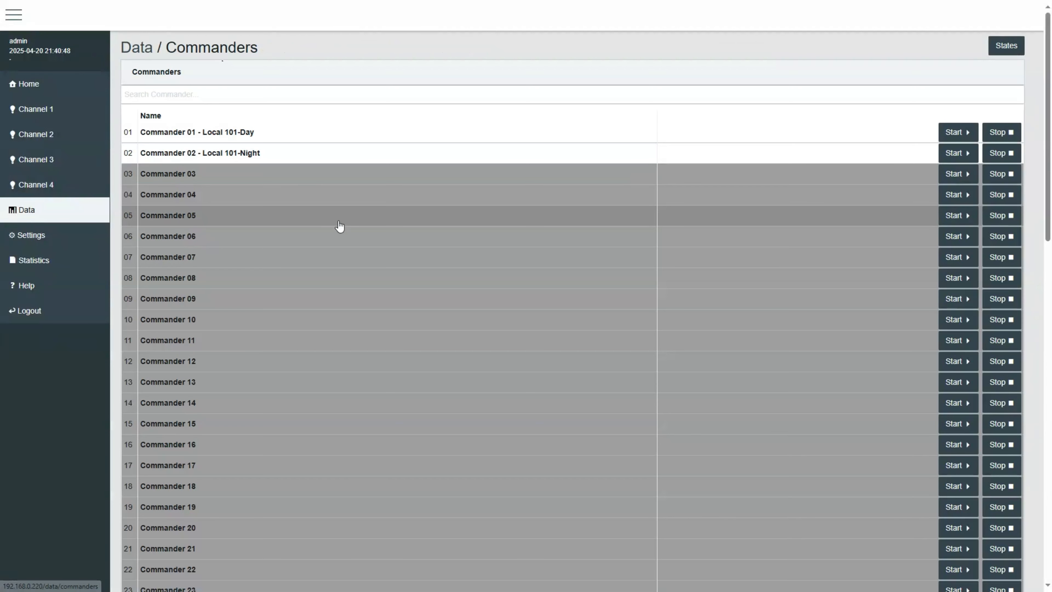
{"action": "left_click", "coordinate": [303, 153]}
{"action": "left_click", "coordinate": [626, 326]}
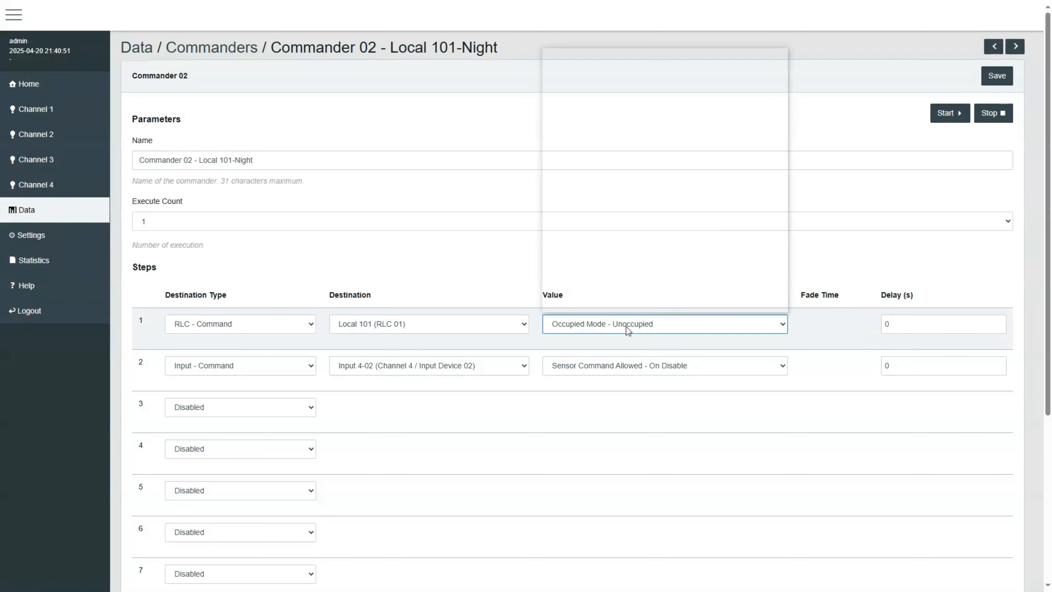
{"action": "left_click", "coordinate": [627, 326]}
{"action": "left_click", "coordinate": [591, 272]}
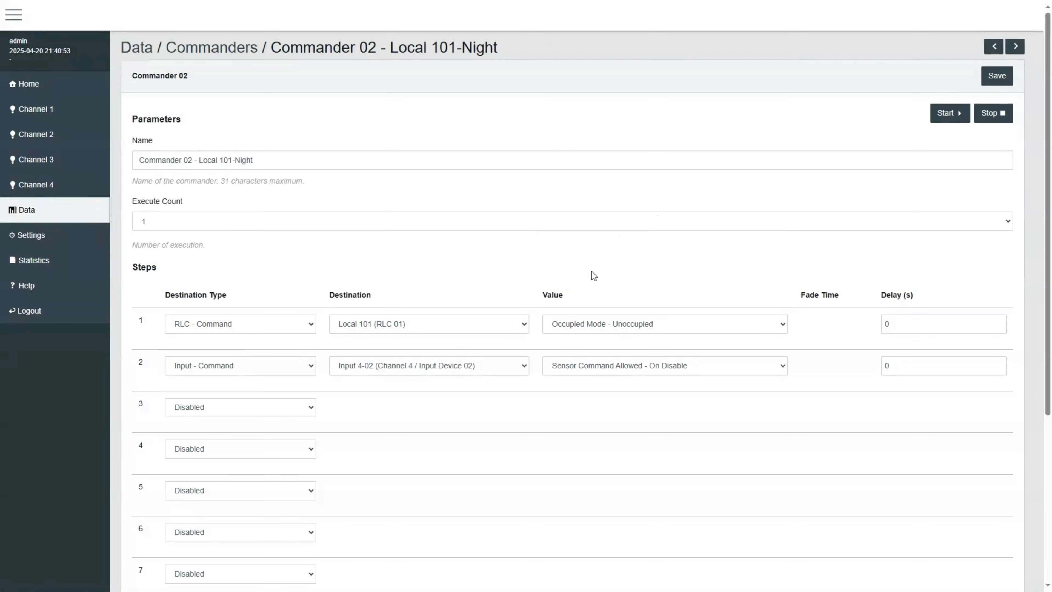
{"action": "left_click", "coordinate": [629, 373]}
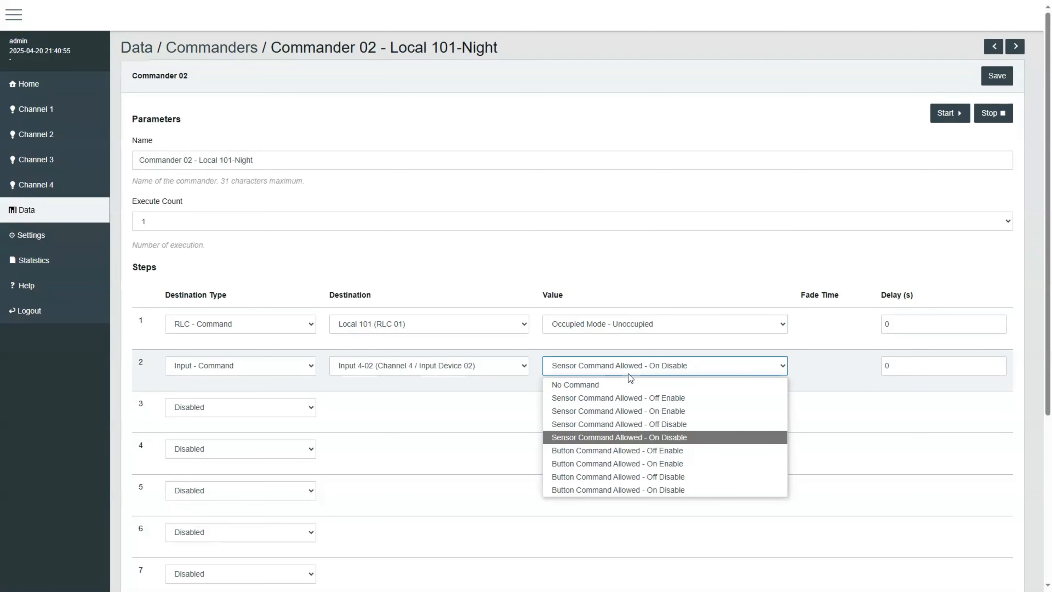
Step: Inspect the destination and value choices of Commander 02's second step
{"action": "left_click", "coordinate": [628, 374]}
{"action": "left_click", "coordinate": [482, 364]}
{"action": "left_click", "coordinate": [482, 363]}
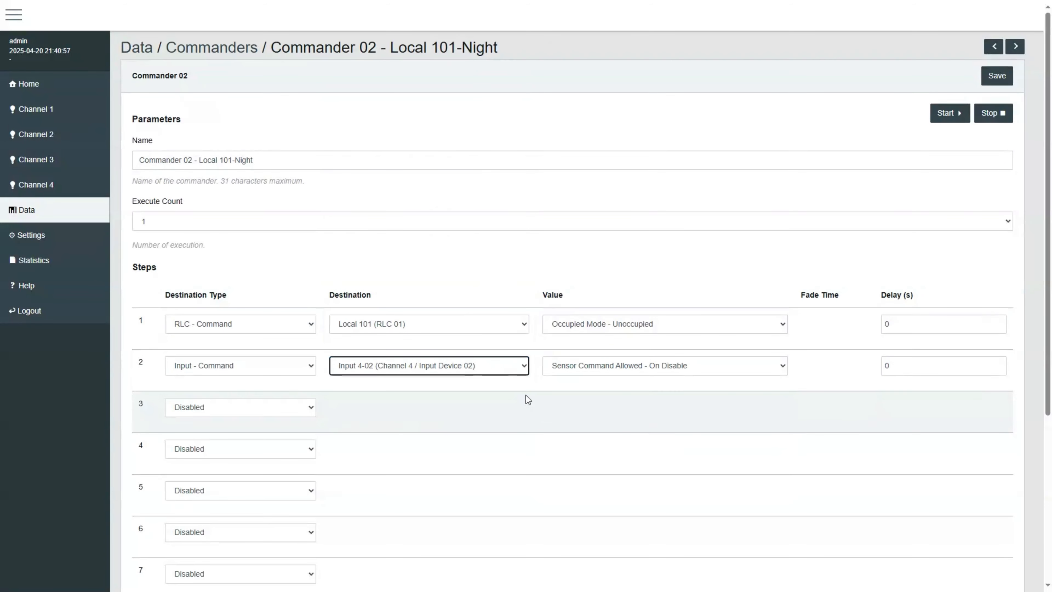
{"action": "left_click", "coordinate": [526, 395]}
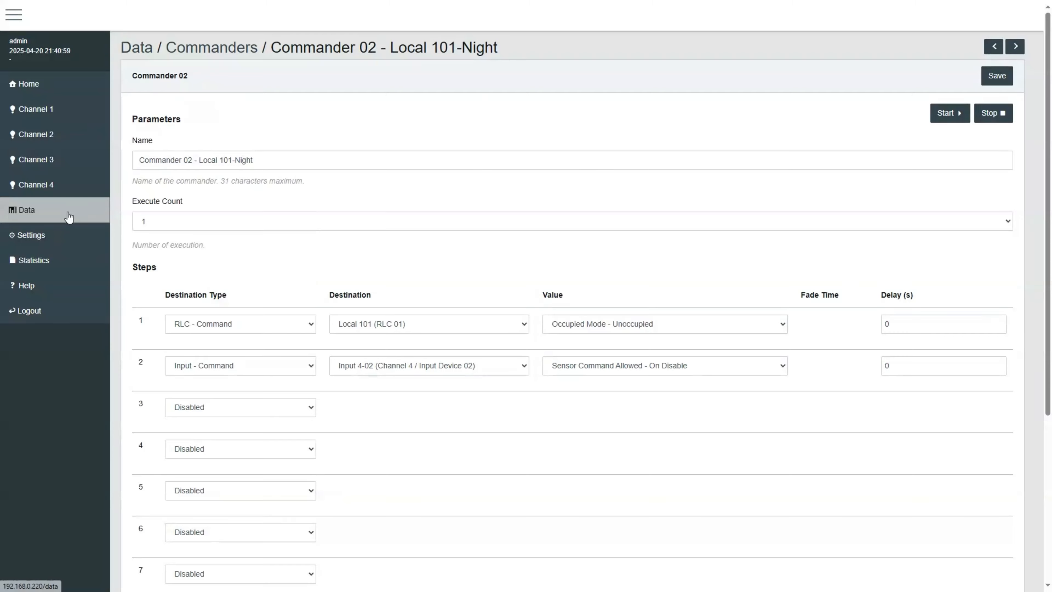
Step: Open the Room Light Control list, select Local 101 and browse the available group commands
{"action": "left_click", "coordinate": [69, 217]}
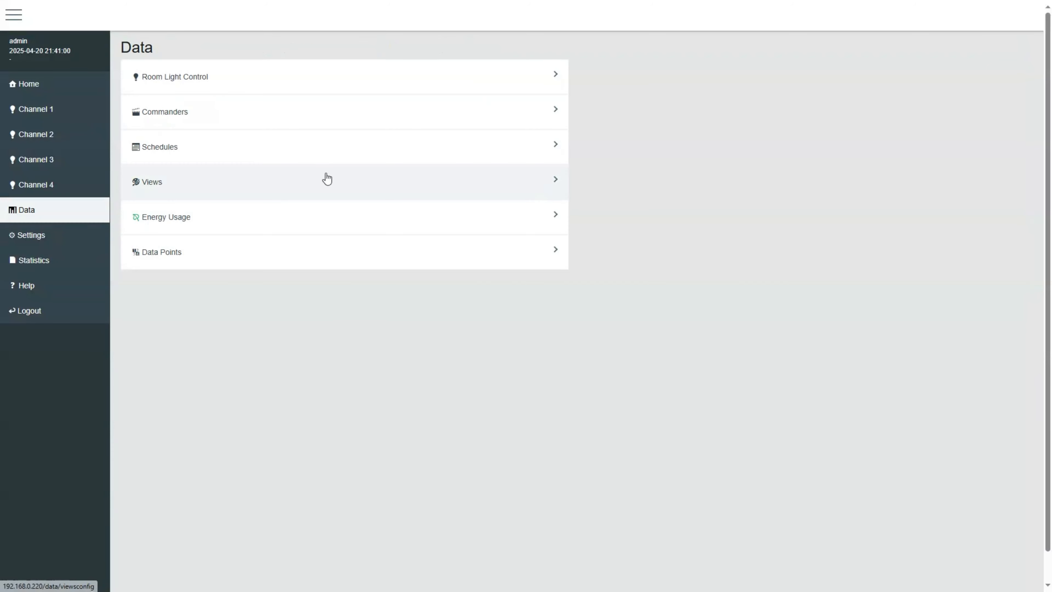
{"action": "left_click", "coordinate": [225, 79]}
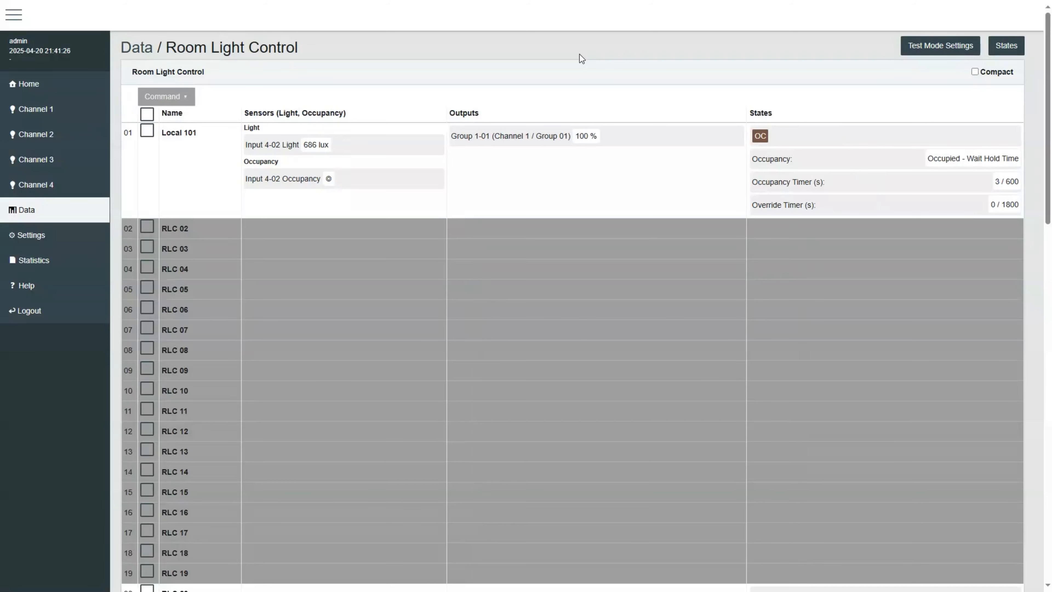
{"action": "left_click", "coordinate": [148, 130]}
{"action": "left_click", "coordinate": [171, 97]}
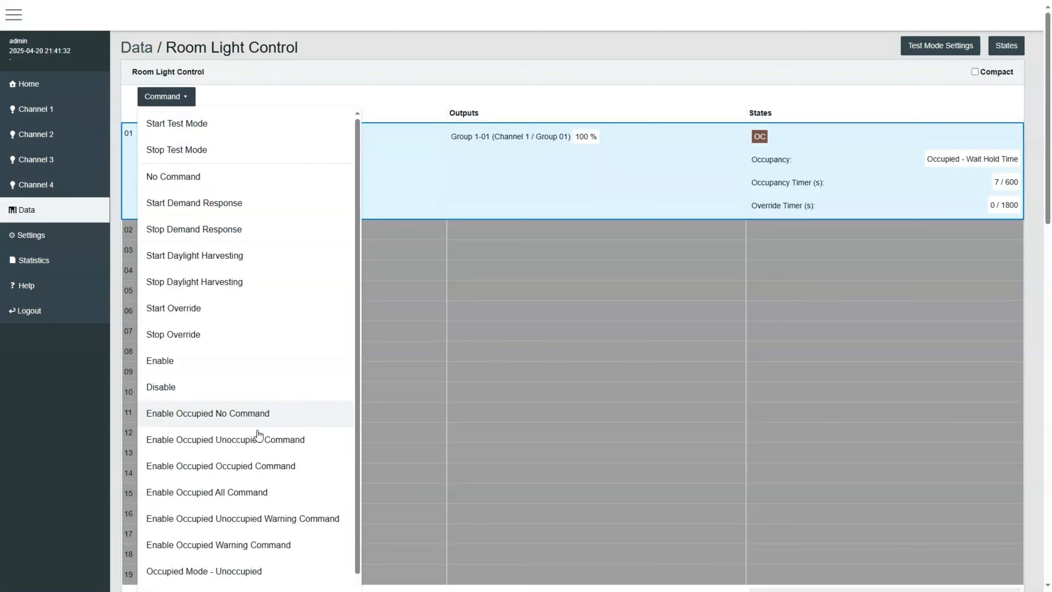
{"action": "scroll", "coordinate": [266, 472], "scroll_direction": "down", "scroll_amount": 2}
{"action": "scroll", "coordinate": [261, 472], "scroll_direction": "down", "scroll_amount": 3}
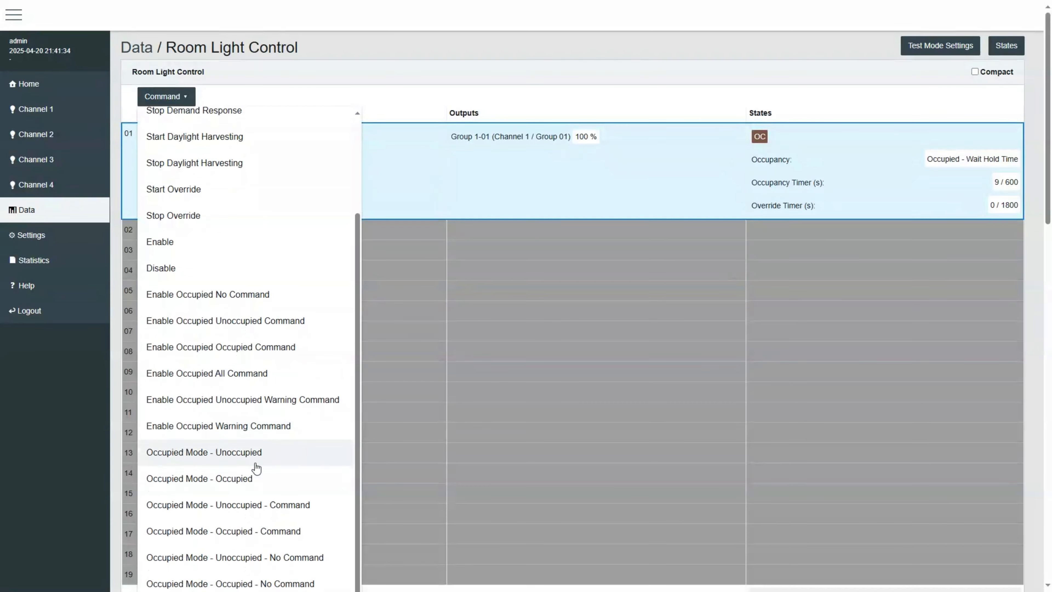
{"action": "scroll", "coordinate": [253, 456], "scroll_direction": "down", "scroll_amount": 5}
{"action": "scroll", "coordinate": [256, 432], "scroll_direction": "up", "scroll_amount": 8}
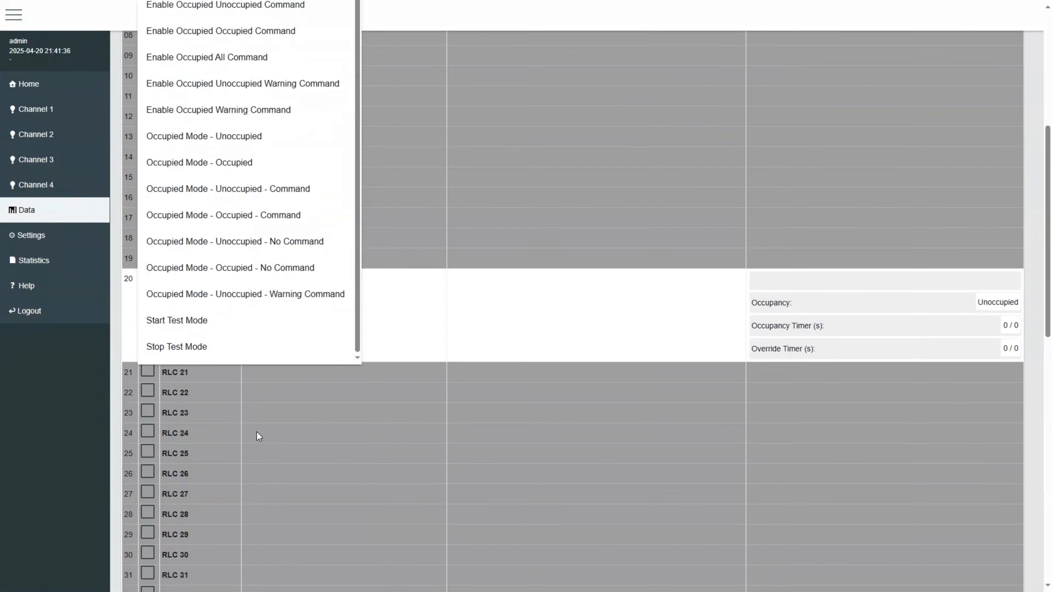
{"action": "scroll", "coordinate": [261, 379], "scroll_direction": "up", "scroll_amount": 3}
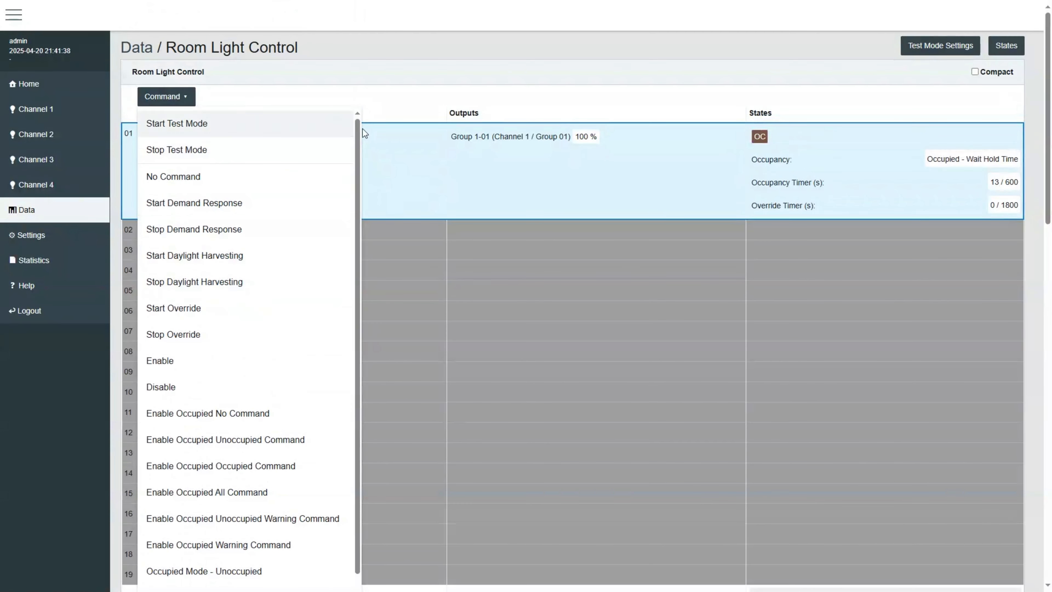
{"action": "left_click", "coordinate": [401, 102]}
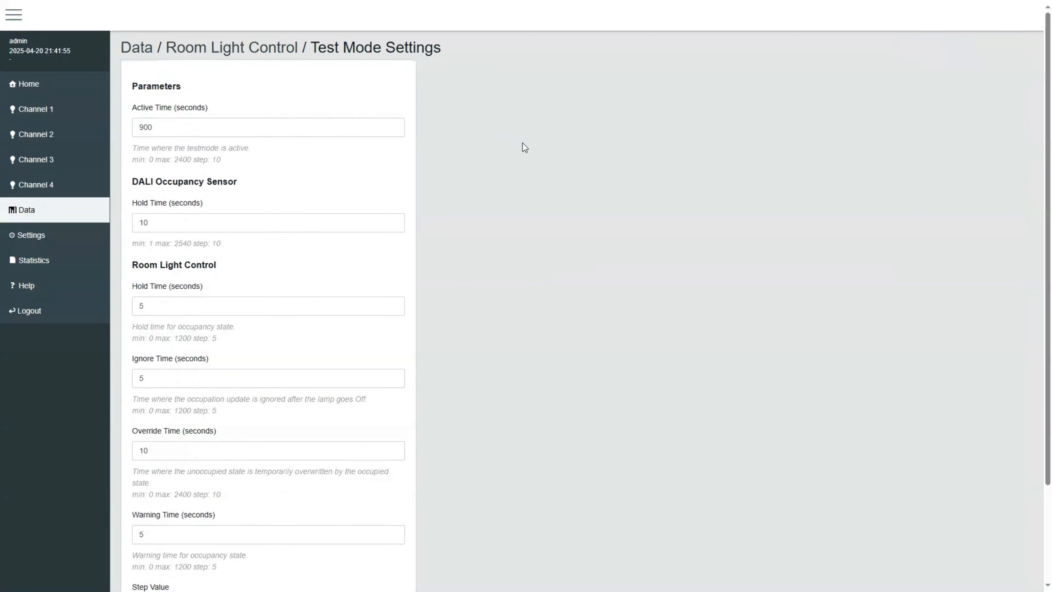
Step: Open the Test Mode Settings and scroll through its parameters
{"action": "scroll", "coordinate": [522, 143], "scroll_direction": "down", "scroll_amount": 3}
{"action": "scroll", "coordinate": [493, 143], "scroll_direction": "up", "scroll_amount": 3}
{"action": "scroll", "coordinate": [603, 201], "scroll_direction": "down", "scroll_amount": 3}
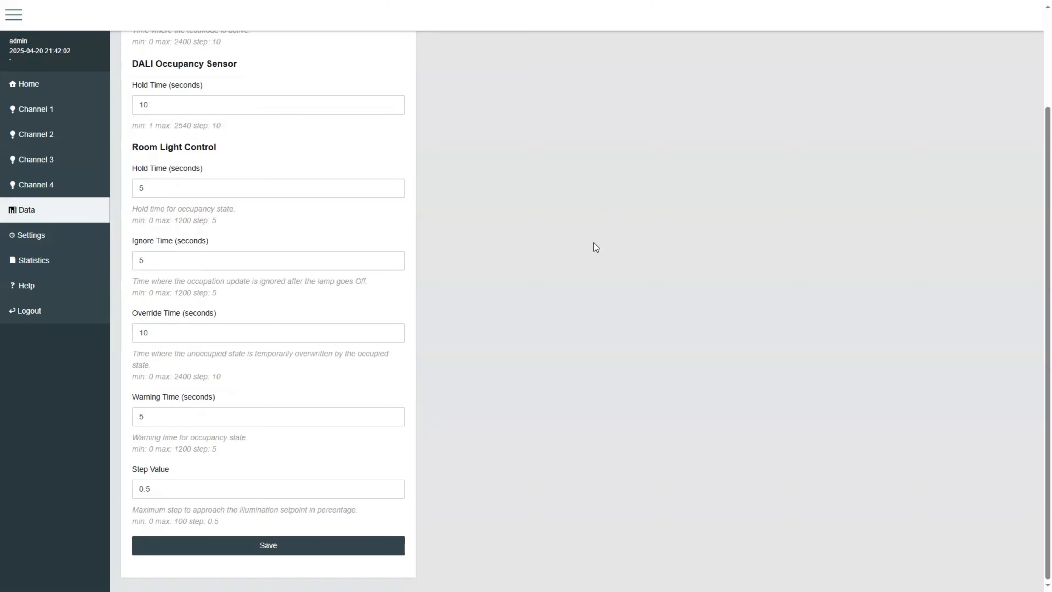
{"action": "scroll", "coordinate": [592, 245], "scroll_direction": "up", "scroll_amount": 3}
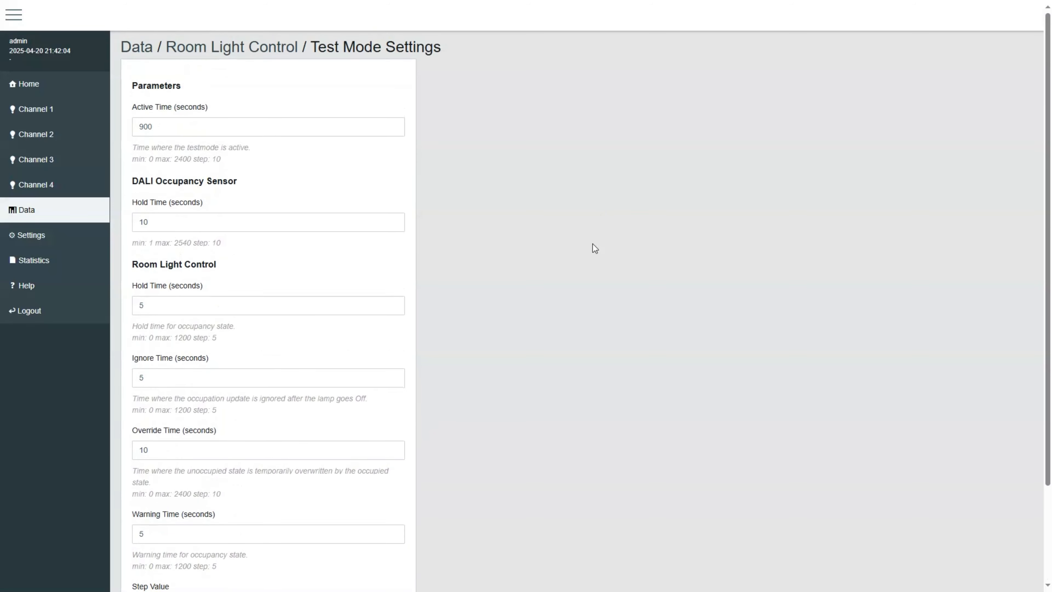
{"action": "scroll", "coordinate": [593, 243], "scroll_direction": "down", "scroll_amount": 3}
{"action": "scroll", "coordinate": [416, 188], "scroll_direction": "up", "scroll_amount": 3}
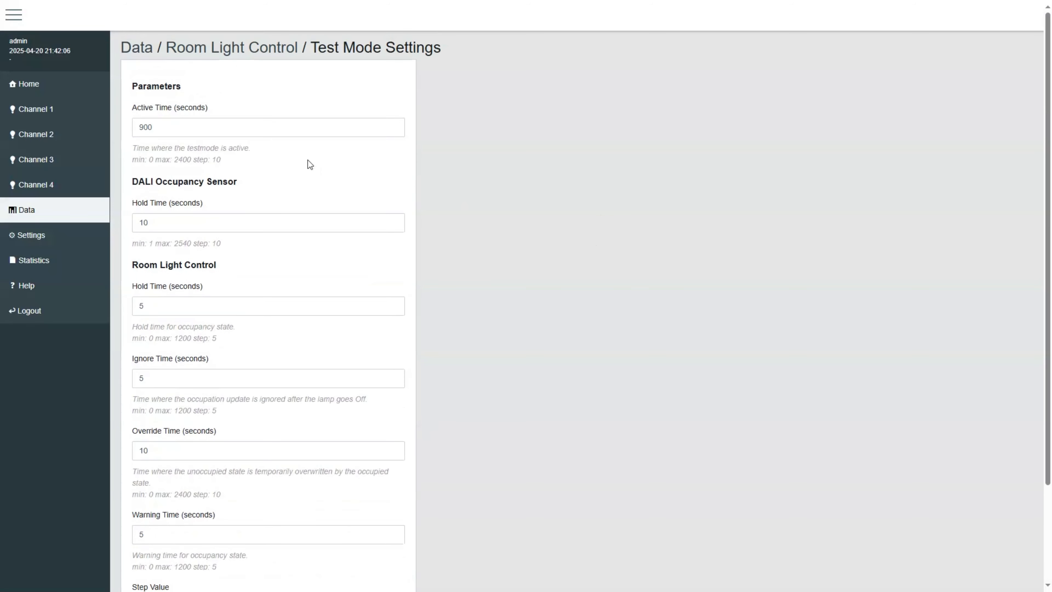
Step: Step through each test mode field from Active Time to Step Value, then return to Room Light Control
{"action": "left_click", "coordinate": [287, 120]}
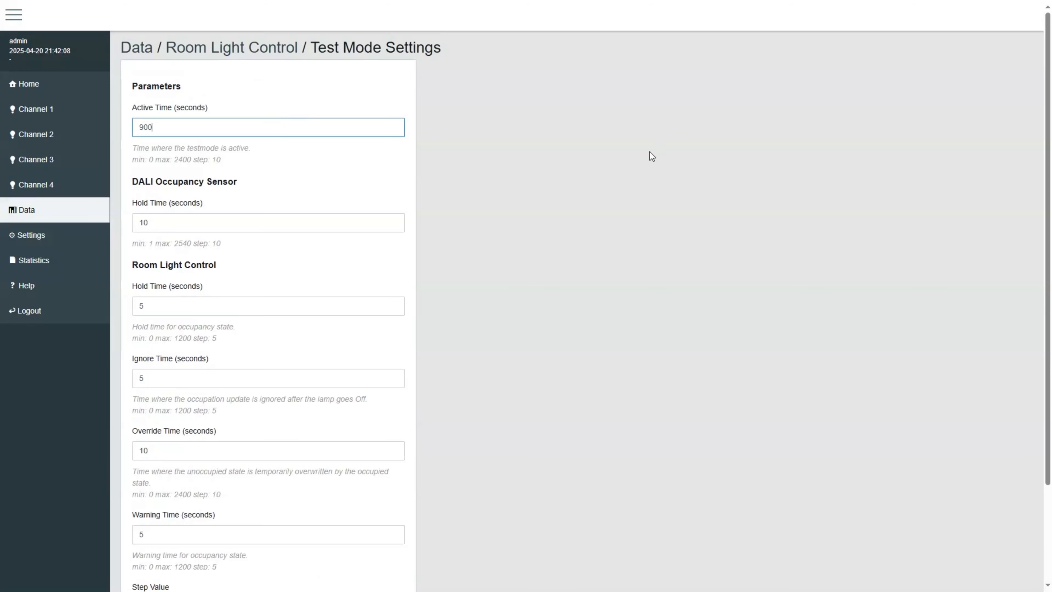
{"action": "left_click", "coordinate": [335, 217]}
{"action": "left_click", "coordinate": [311, 306]}
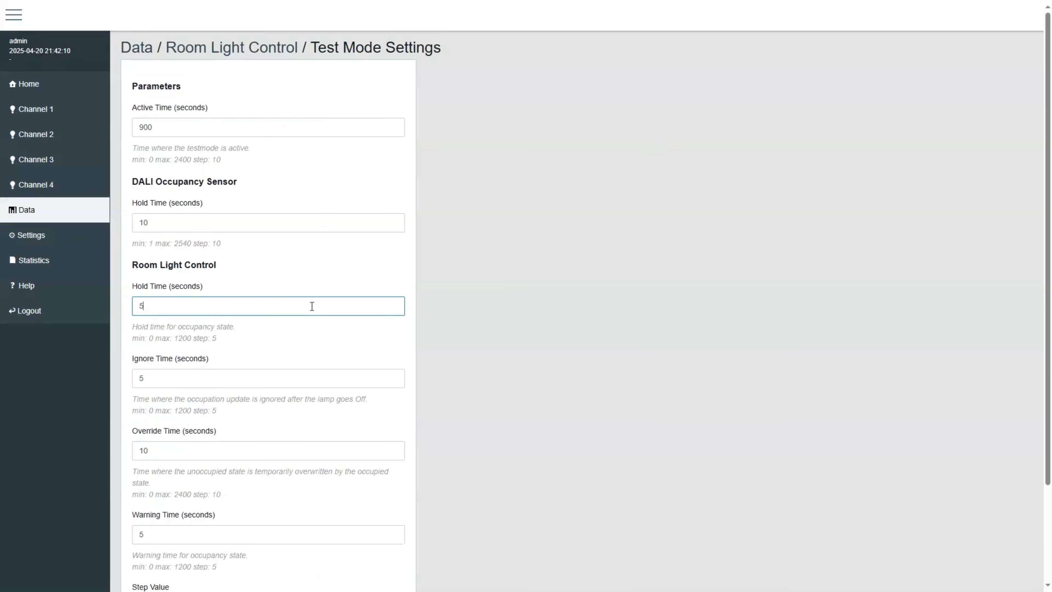
{"action": "scroll", "coordinate": [323, 309], "scroll_direction": "down", "scroll_amount": 3}
{"action": "left_click", "coordinate": [327, 263]}
{"action": "left_click", "coordinate": [336, 335]}
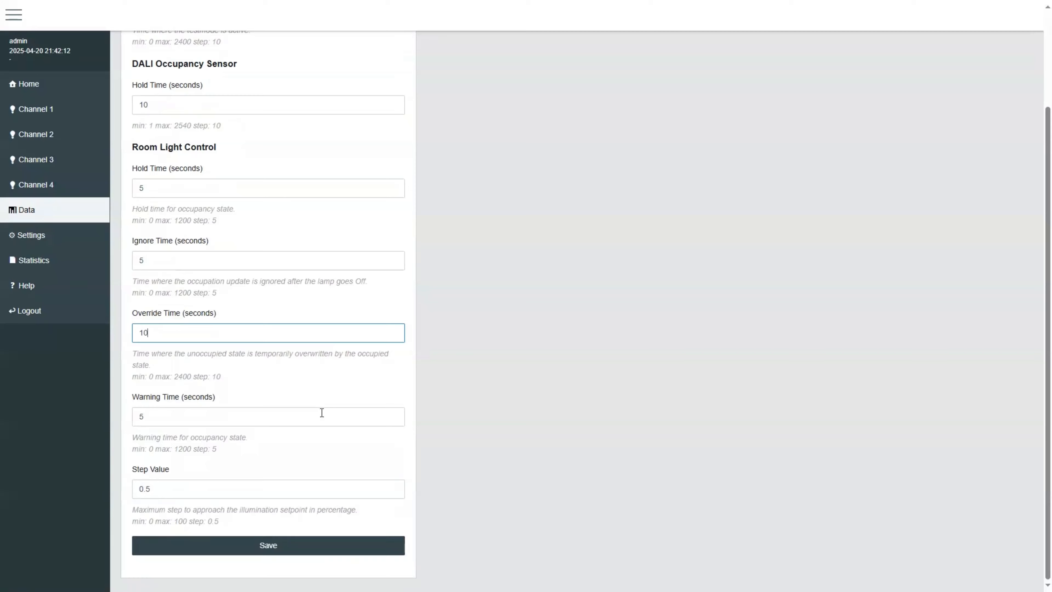
{"action": "left_click", "coordinate": [322, 414]}
{"action": "left_click", "coordinate": [307, 493]}
{"action": "scroll", "coordinate": [485, 295], "scroll_direction": "up", "scroll_amount": 3}
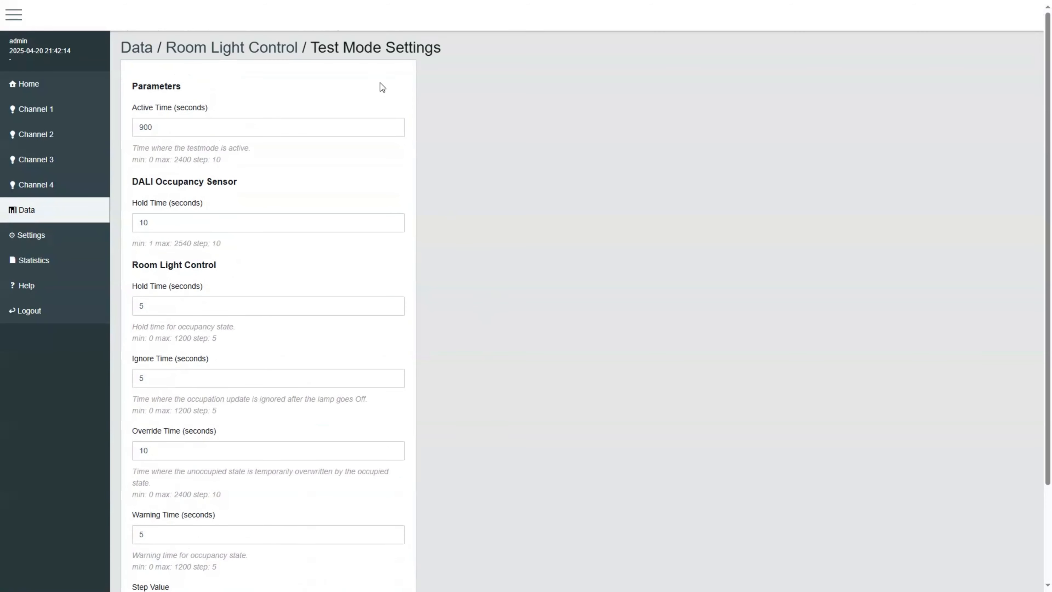
{"action": "left_click", "coordinate": [275, 47]}
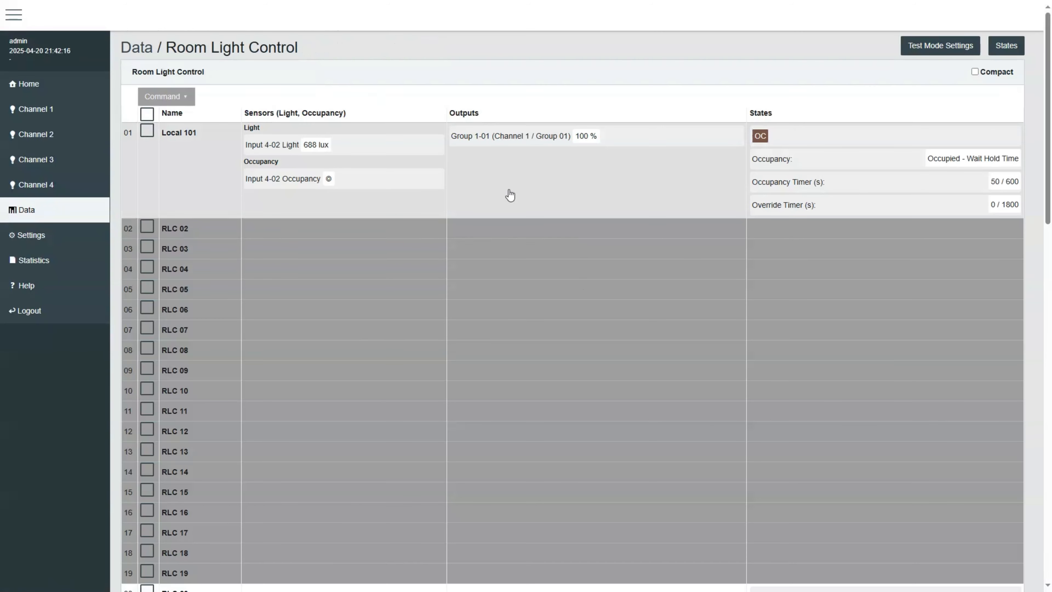
Step: Open Local 101 and apply the OCCUPANCY AUTO DAYLIGHT preset to it
{"action": "left_click", "coordinate": [199, 197]}
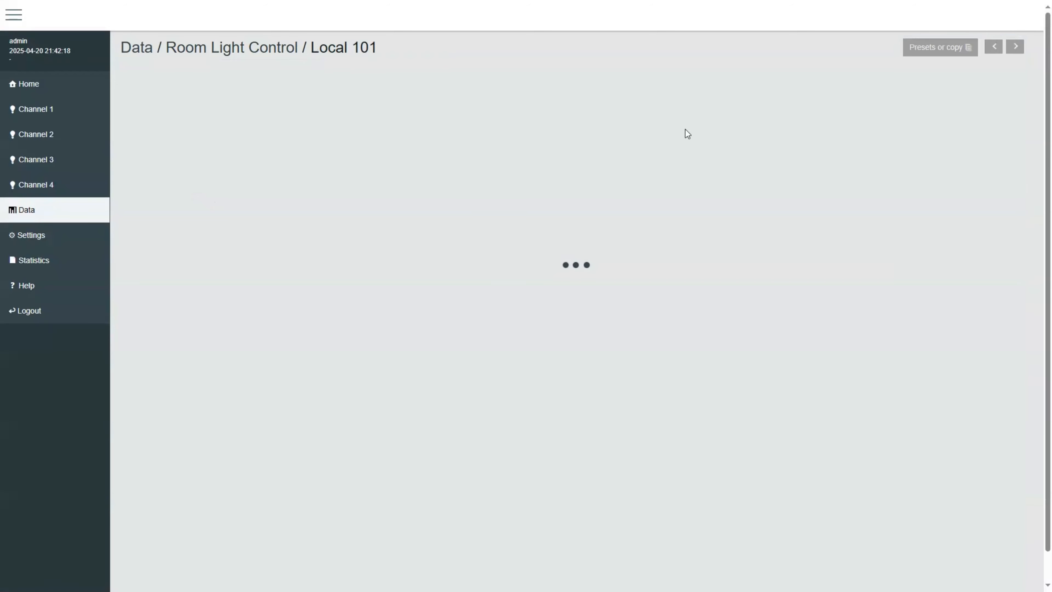
{"action": "left_click", "coordinate": [933, 47]}
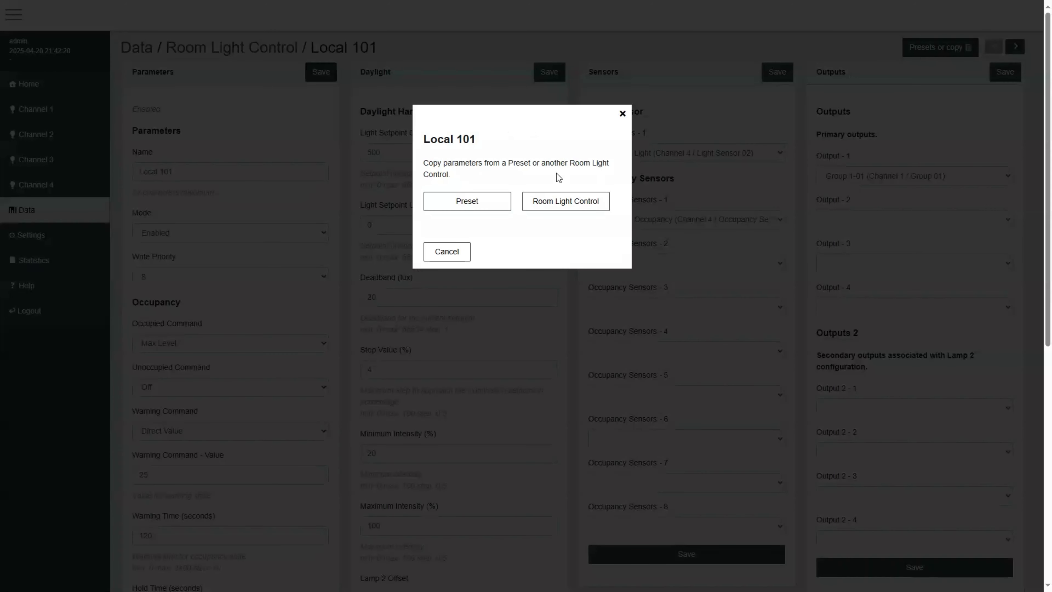
{"action": "left_click", "coordinate": [465, 202]}
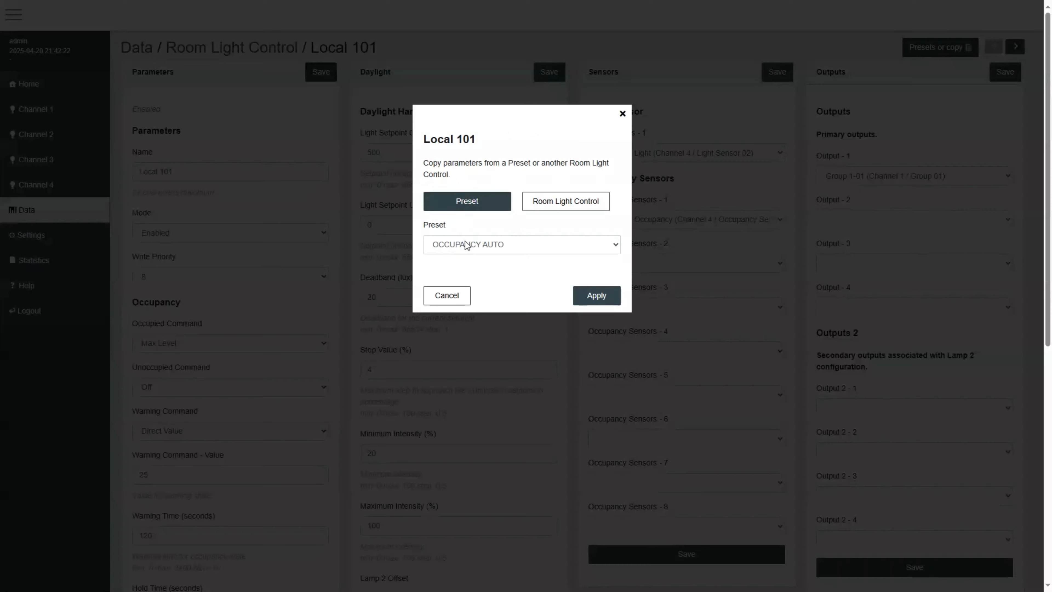
{"action": "left_click", "coordinate": [560, 250]}
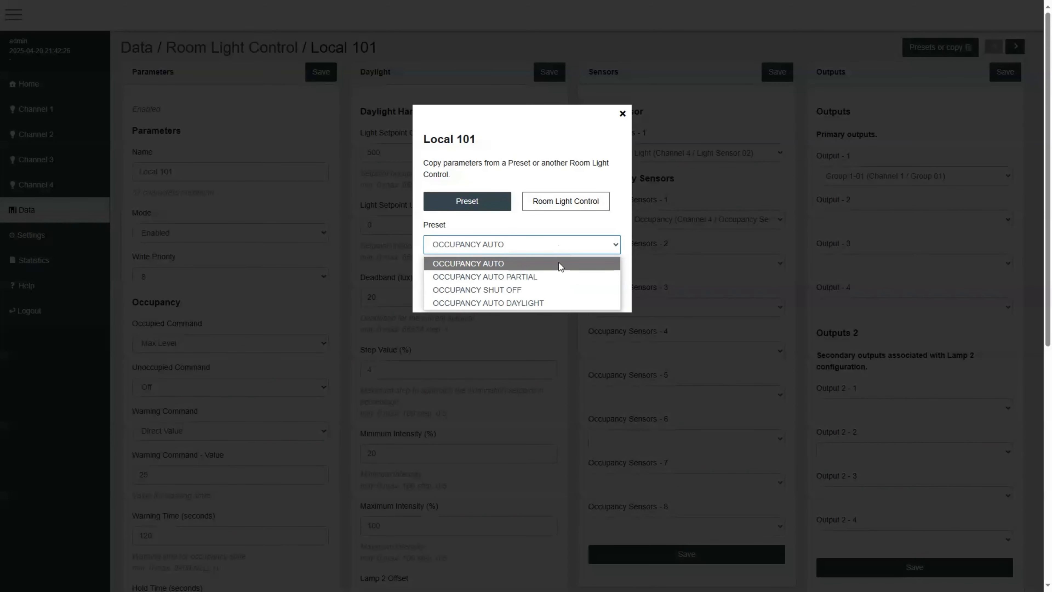
{"action": "left_click", "coordinate": [549, 280]}
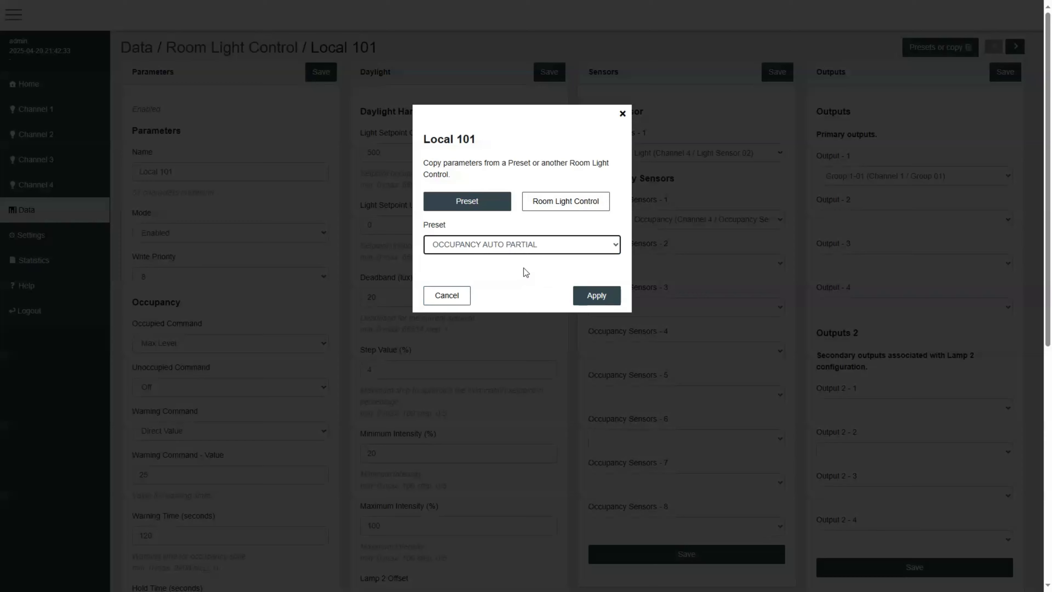
{"action": "left_click", "coordinate": [527, 245]}
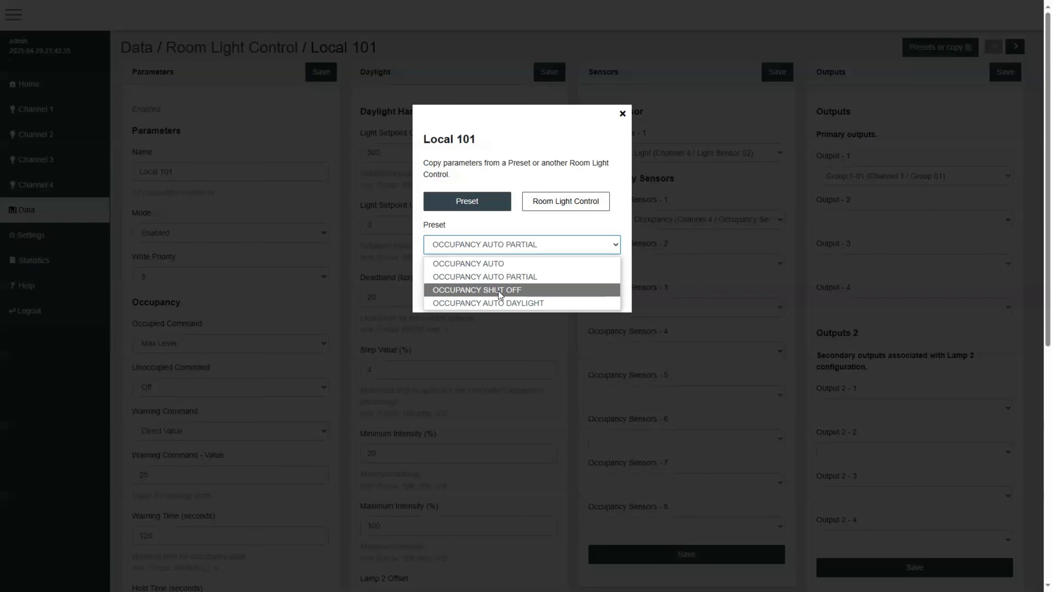
{"action": "left_click", "coordinate": [499, 291]}
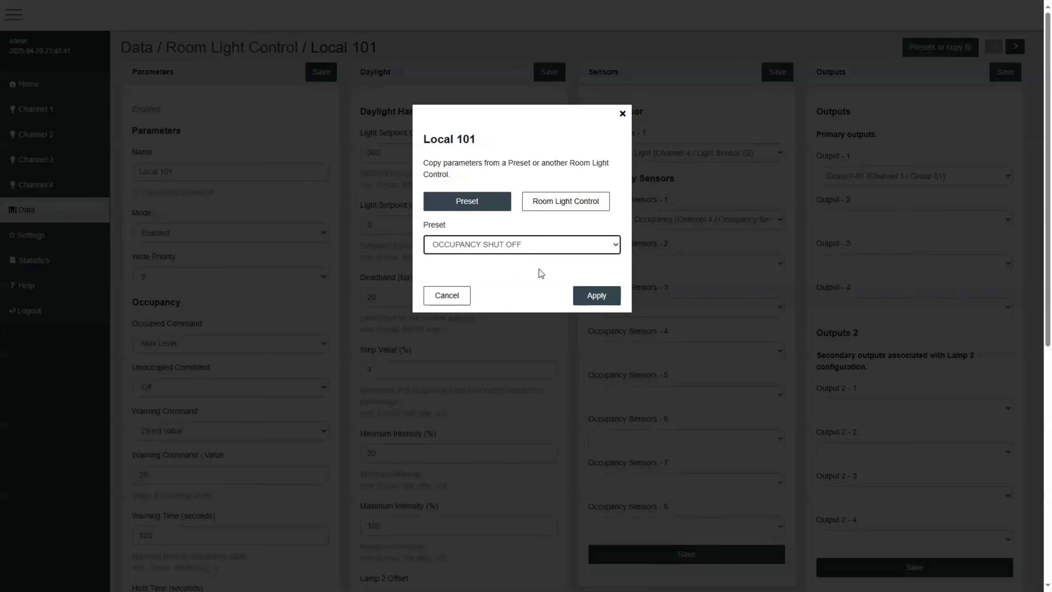
{"action": "left_click", "coordinate": [553, 251]}
{"action": "left_click", "coordinate": [513, 300]}
{"action": "left_click", "coordinate": [595, 295]}
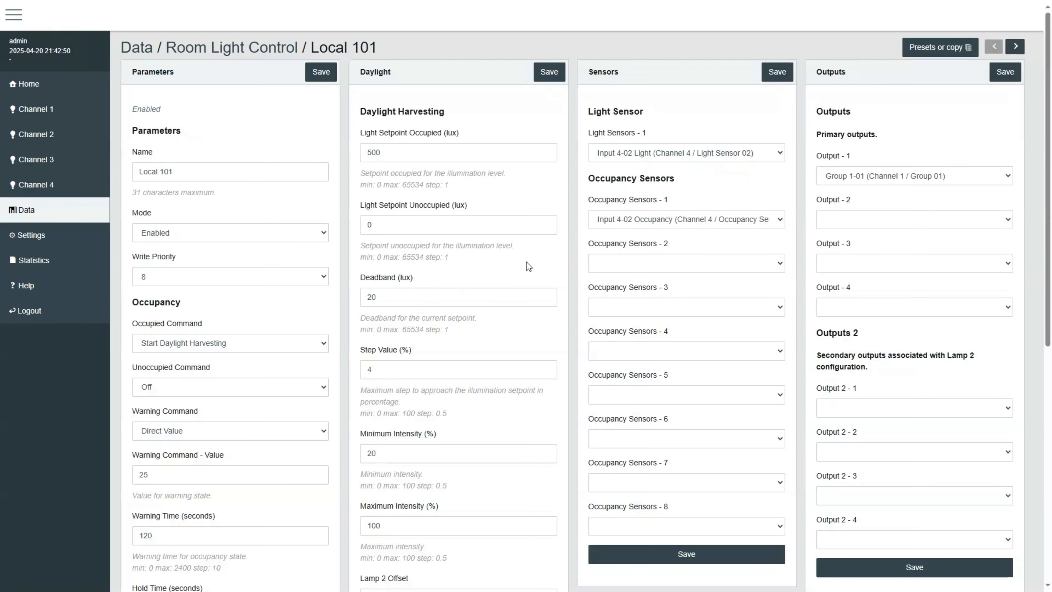
Step: Apply the OCCUPANCY AUTO preset to Local 101
{"action": "left_click", "coordinate": [177, 343]}
{"action": "left_click", "coordinate": [177, 343]}
{"action": "left_click", "coordinate": [947, 57]}
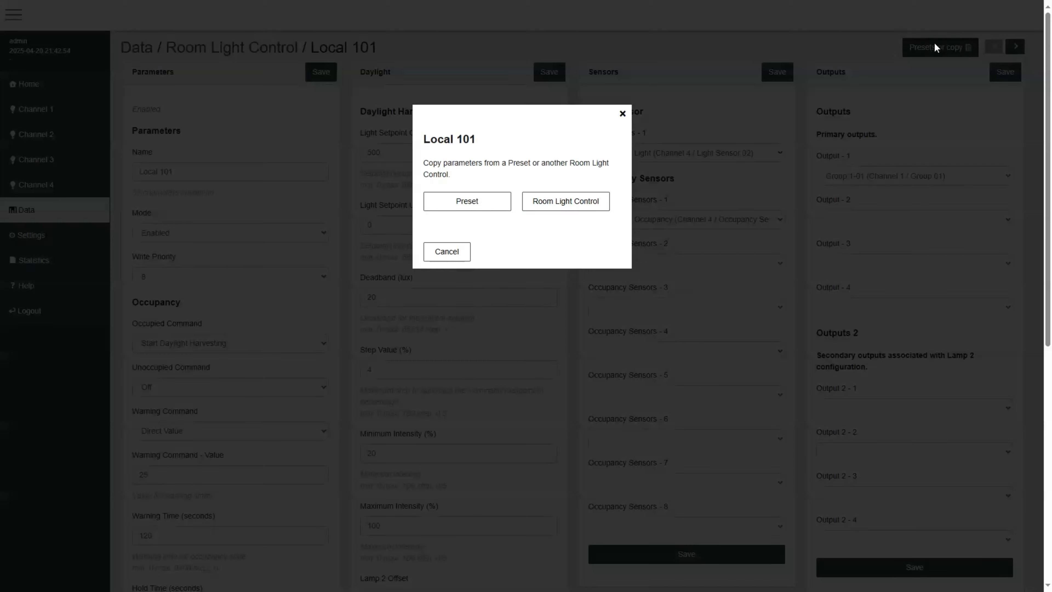
{"action": "left_click", "coordinate": [464, 202]}
{"action": "left_click", "coordinate": [511, 247]}
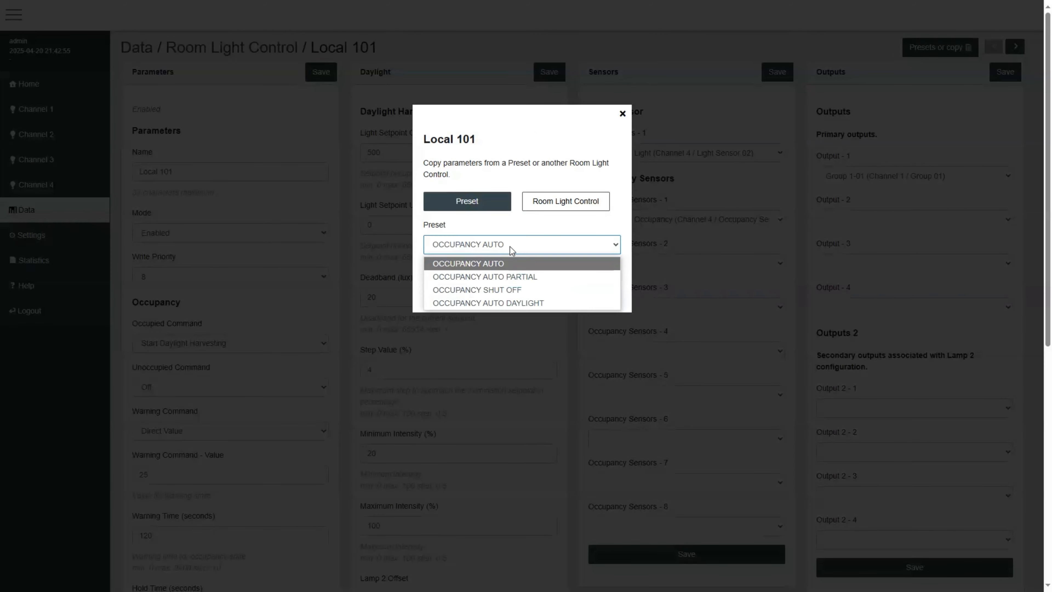
{"action": "left_click", "coordinate": [482, 263]}
{"action": "left_click", "coordinate": [601, 303]}
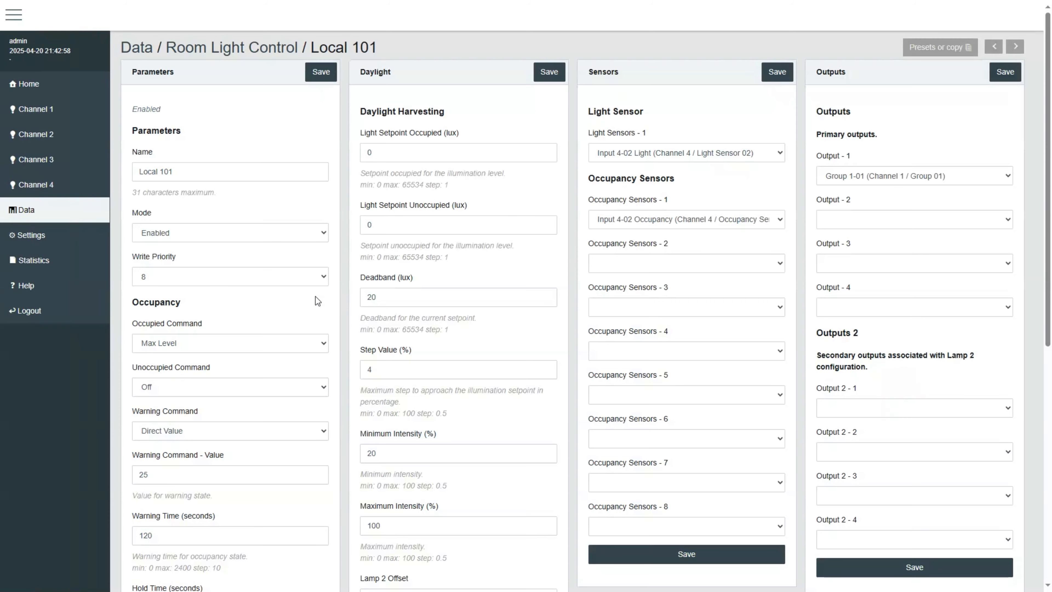
Step: Open RLC 02, set its mode to Enabled and save its parameters
{"action": "left_click", "coordinate": [278, 51]}
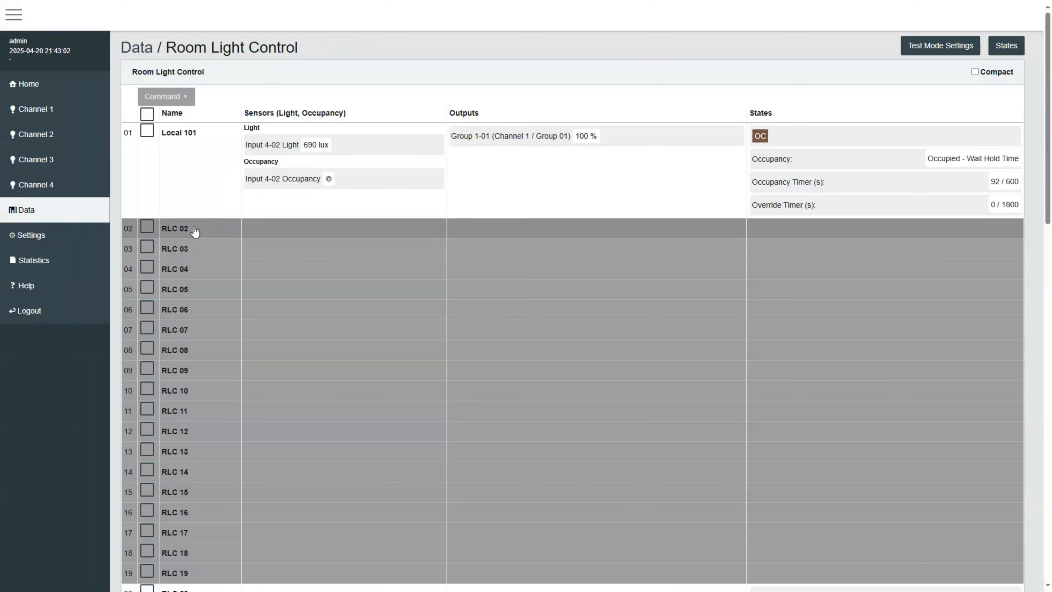
{"action": "left_click", "coordinate": [195, 231]}
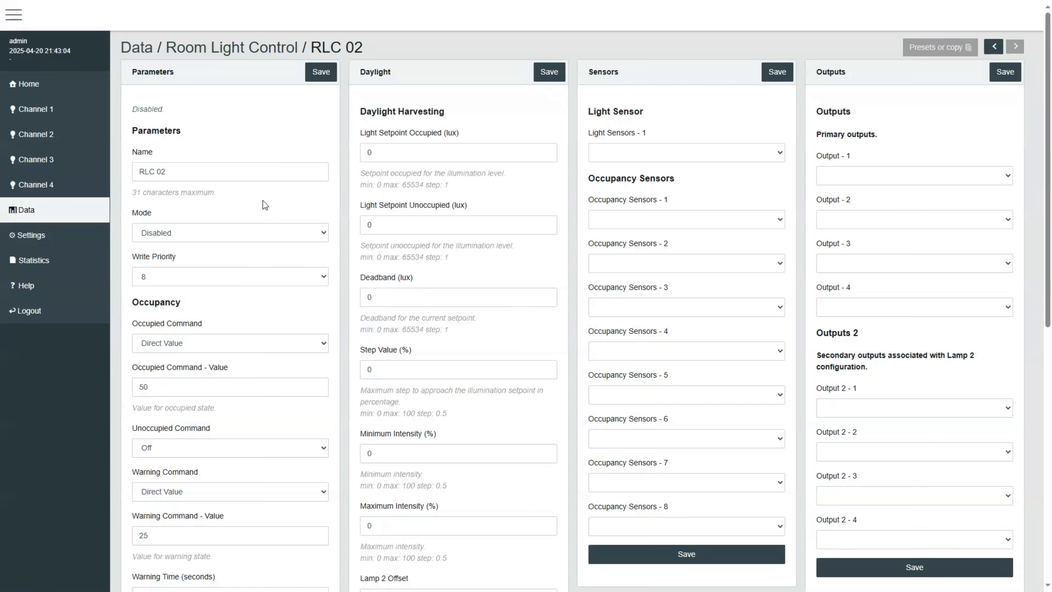
{"action": "left_click", "coordinate": [183, 232]}
{"action": "left_click", "coordinate": [160, 265]}
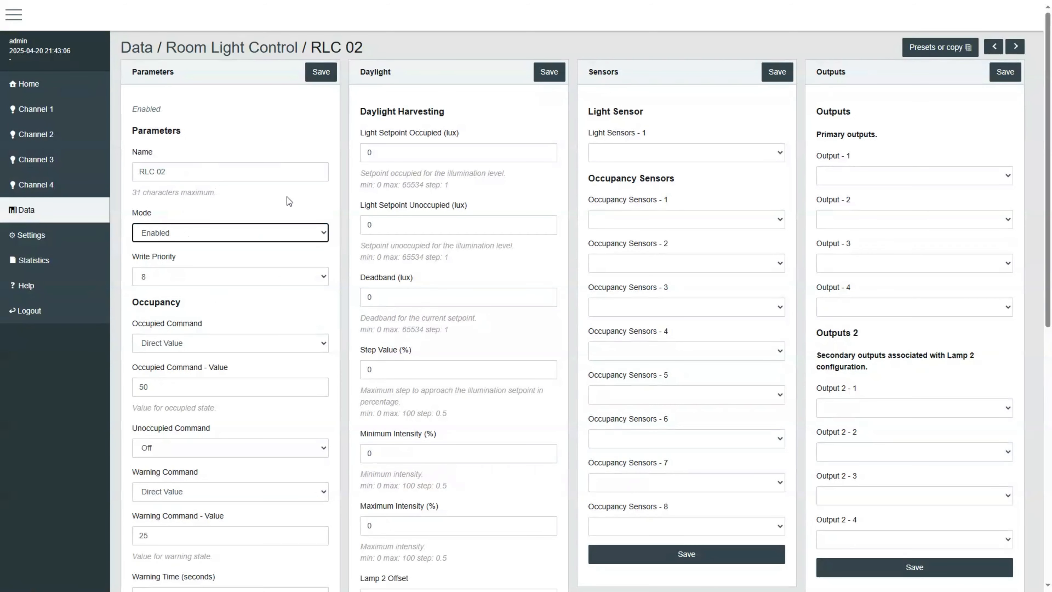
{"action": "left_click", "coordinate": [336, 78]}
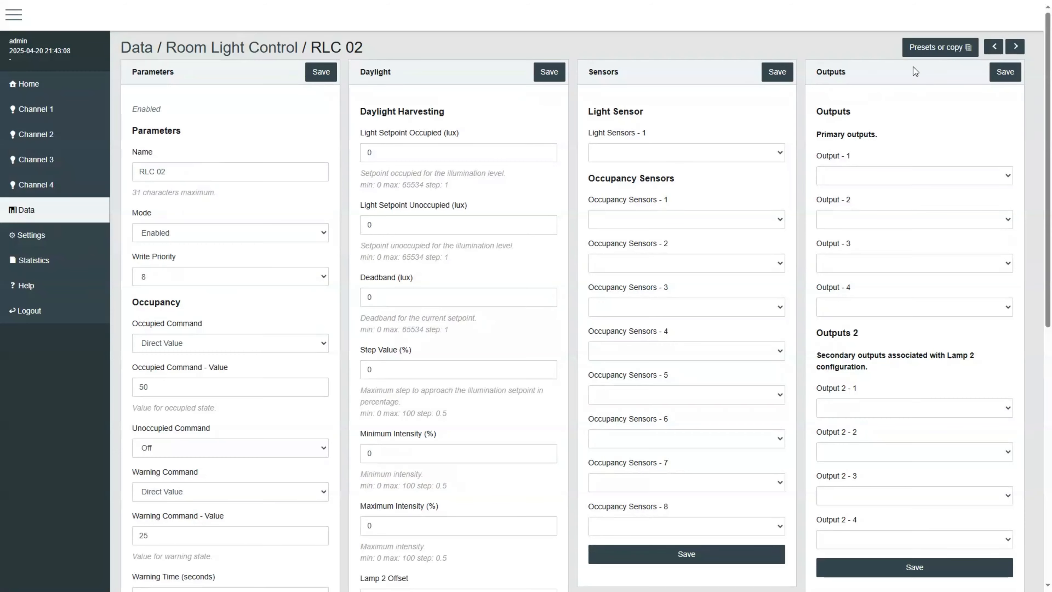
Step: Copy Local 101's parameters into RLC 02 from another Room Light Control
{"action": "left_click", "coordinate": [939, 47]}
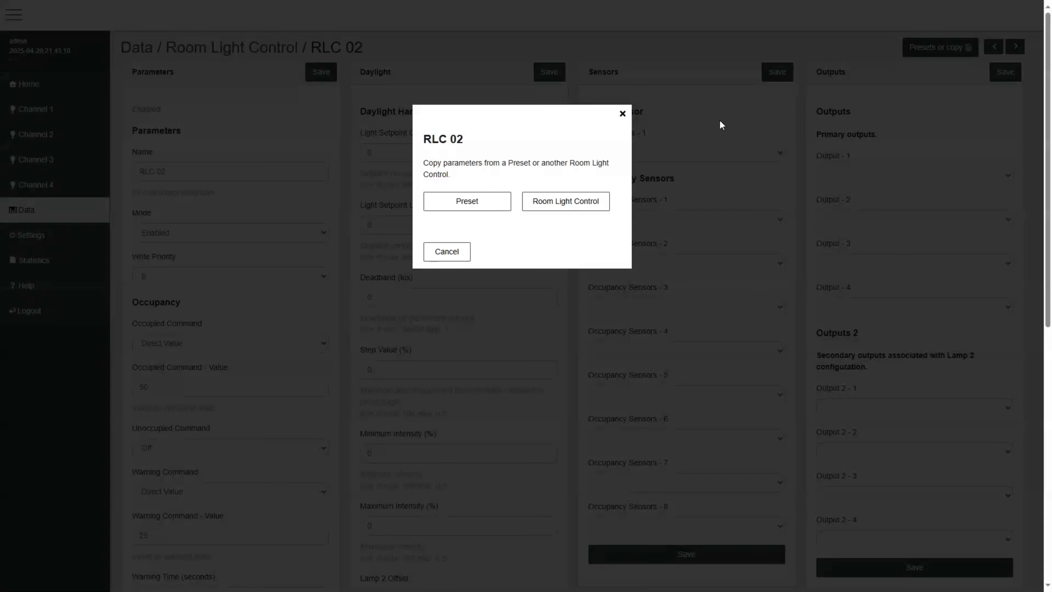
{"action": "left_click", "coordinate": [555, 202]}
{"action": "left_click", "coordinate": [487, 245]}
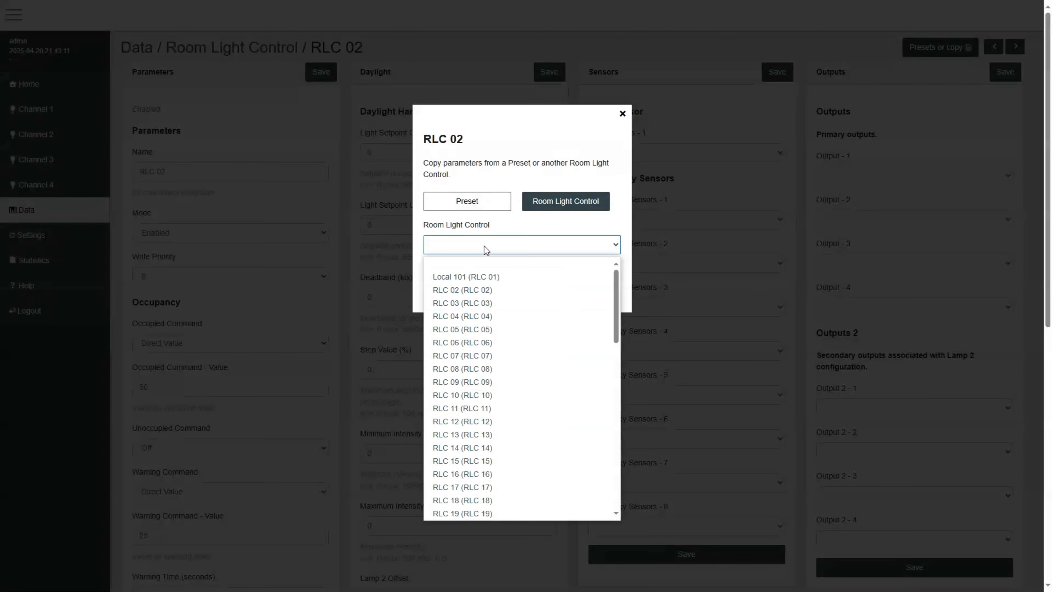
{"action": "left_click", "coordinate": [484, 276]}
{"action": "left_click", "coordinate": [596, 296]}
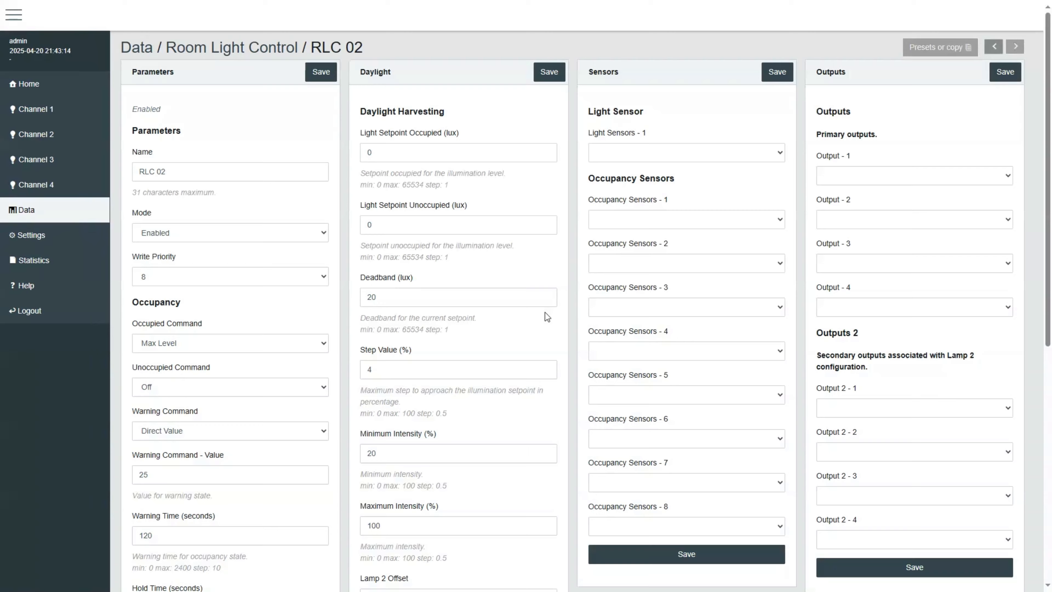
{"action": "scroll", "coordinate": [247, 304], "scroll_direction": "down", "scroll_amount": 5}
{"action": "scroll", "coordinate": [258, 305], "scroll_direction": "up", "scroll_amount": 5}
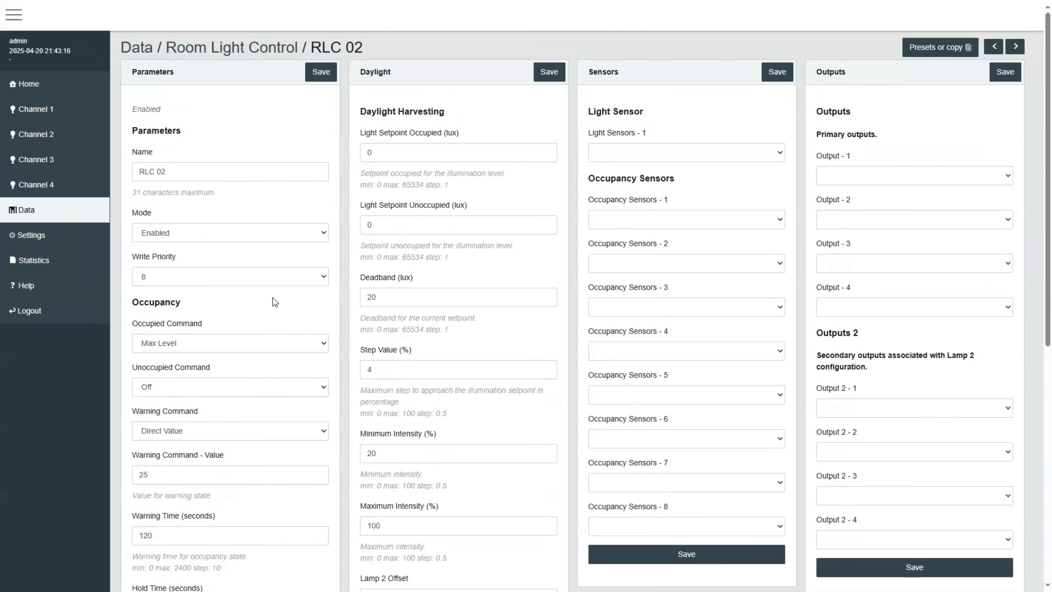
Step: Open RLC 03 from the Room Light Control list and rename it "RLC 03 - Local 102"
{"action": "left_click", "coordinate": [266, 51]}
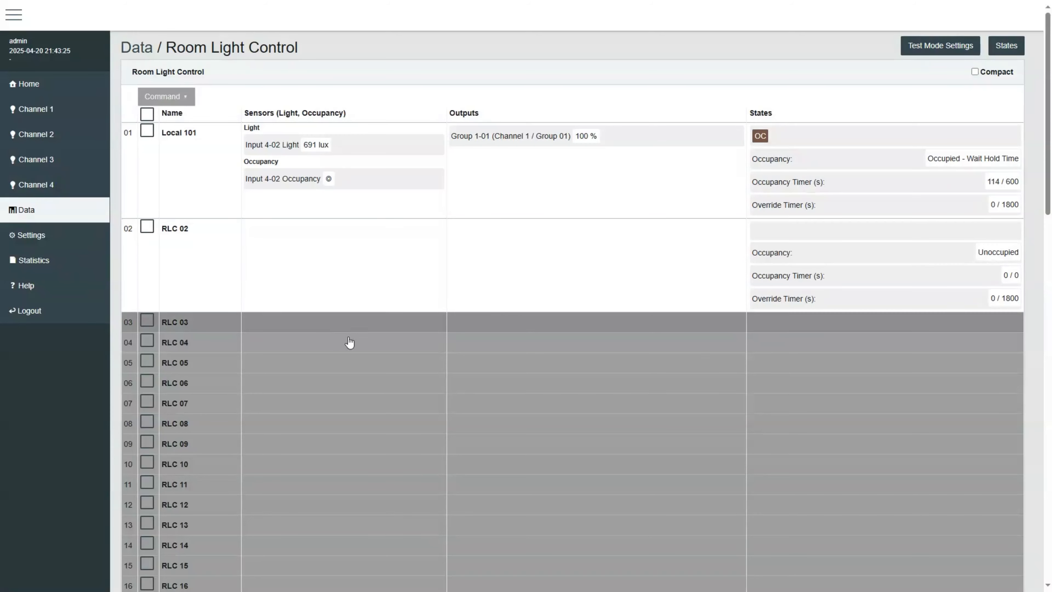
{"action": "left_click", "coordinate": [322, 327]}
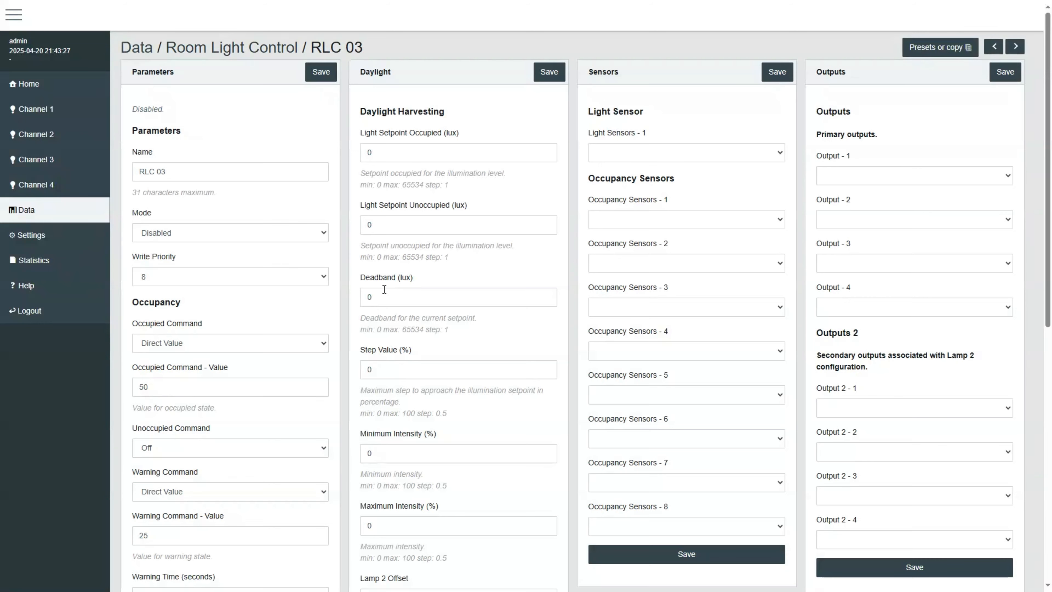
{"action": "left_click", "coordinate": [195, 166]}
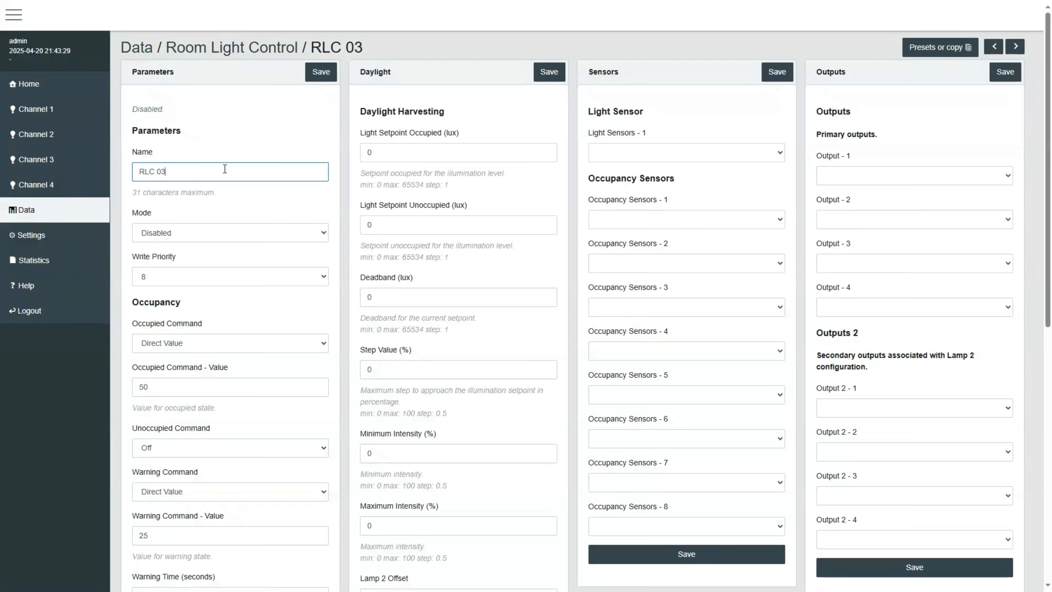
{"action": "type", "text": "- Local 102"}
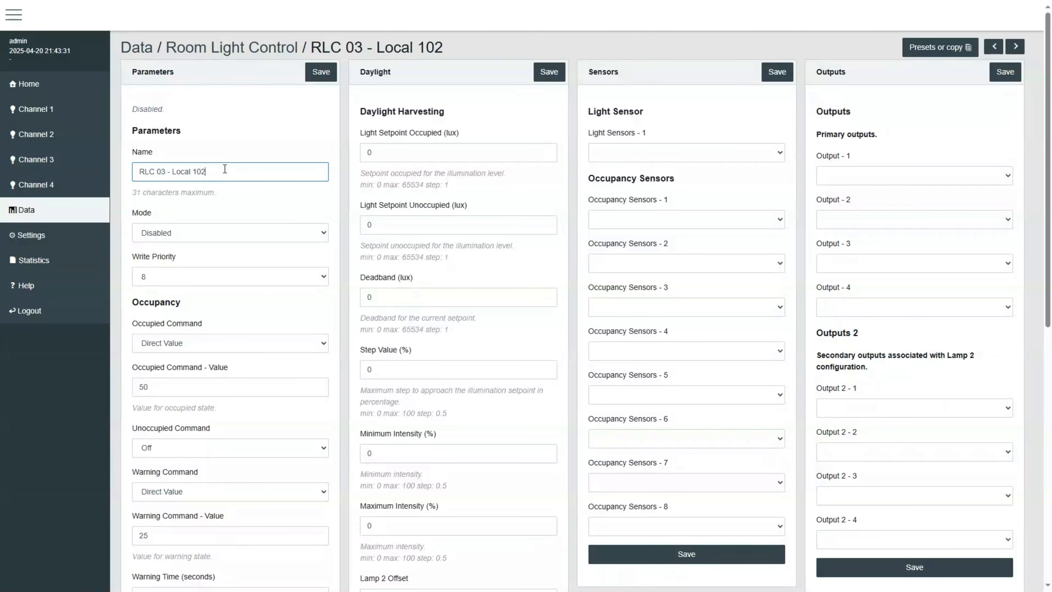
Step: Set RLC 03's mode to Enabled and its Occupied Command to Max Level
{"action": "left_click", "coordinate": [142, 233]}
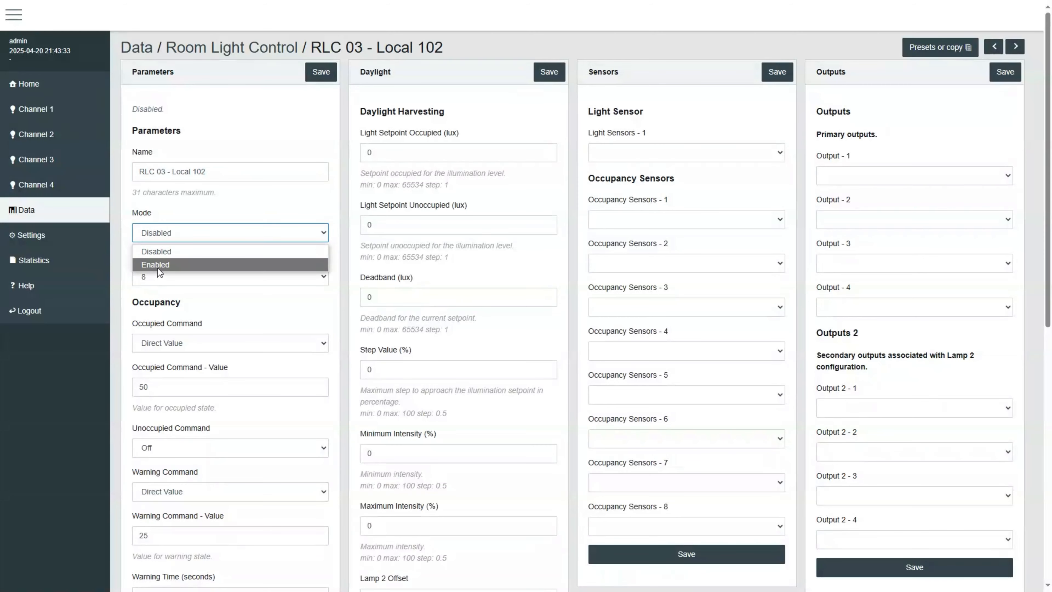
{"action": "left_click", "coordinate": [158, 264]}
{"action": "scroll", "coordinate": [283, 278], "scroll_direction": "down", "scroll_amount": 3}
{"action": "left_click", "coordinate": [260, 196]}
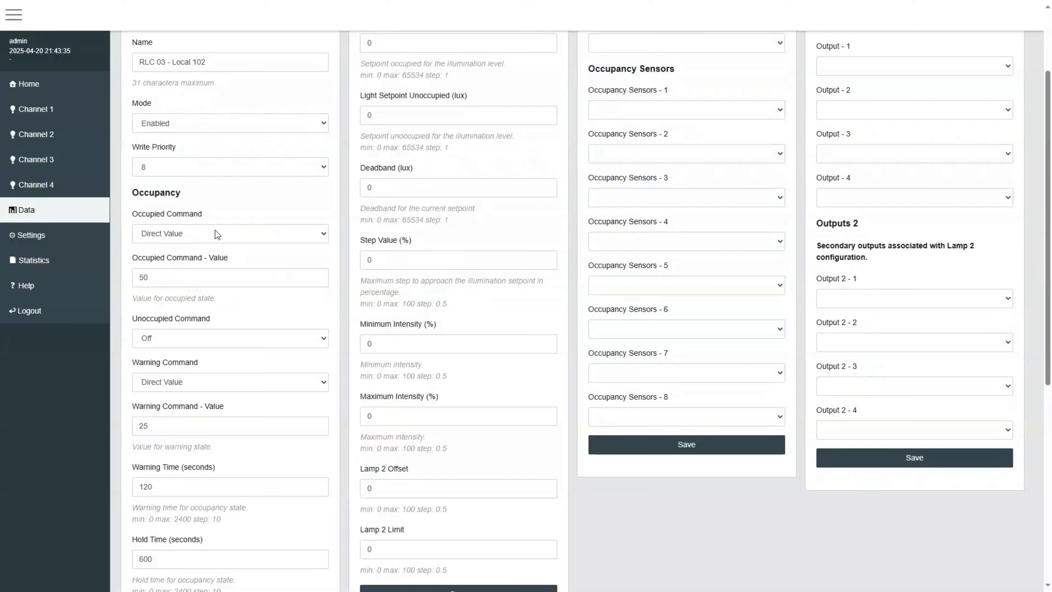
{"action": "left_click", "coordinate": [215, 232]}
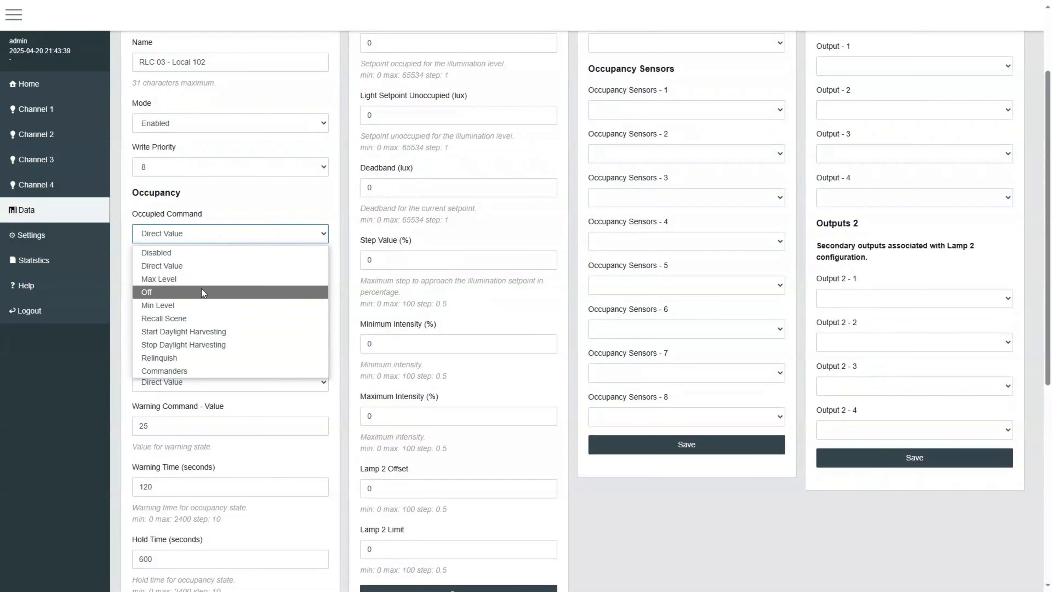
{"action": "left_click", "coordinate": [203, 279]}
Step: Set the Warning Command Value to 20
{"action": "scroll", "coordinate": [242, 252], "scroll_direction": "down", "scroll_amount": 3}
{"action": "left_click", "coordinate": [174, 169]}
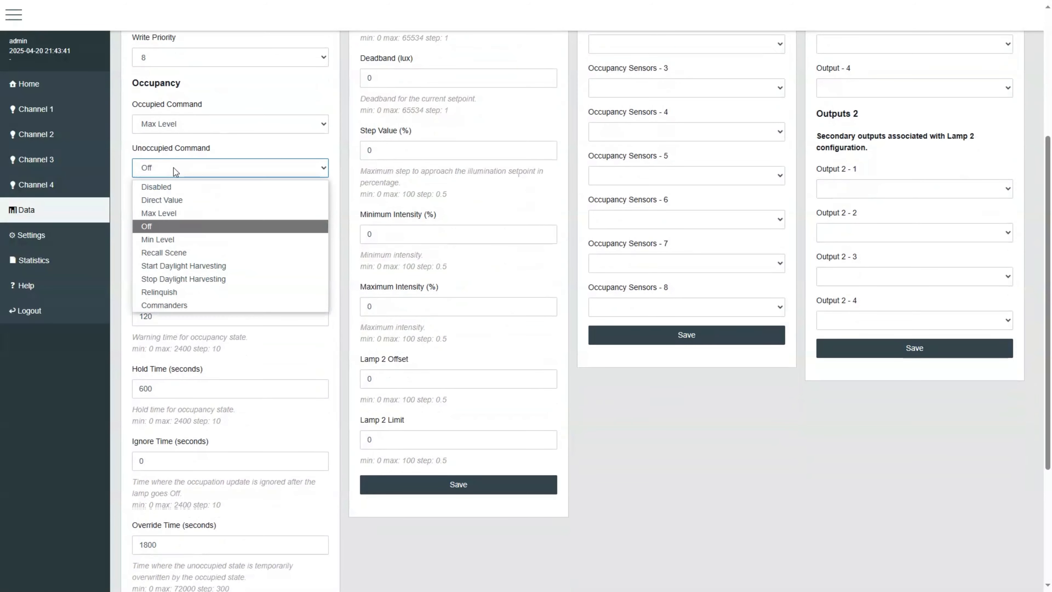
{"action": "left_click", "coordinate": [174, 168]}
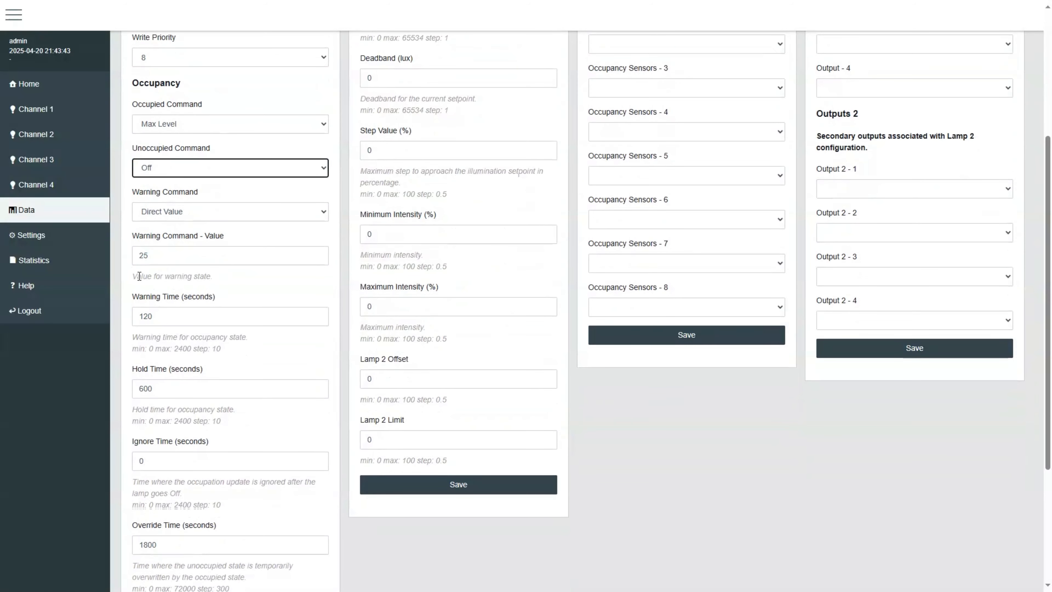
{"action": "double_click", "coordinate": [155, 253]}
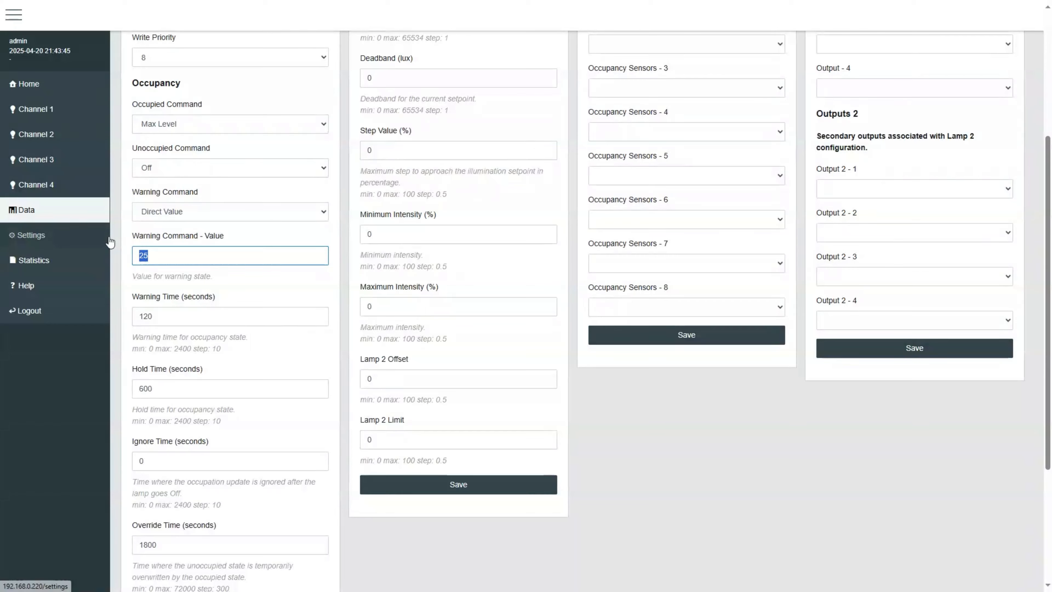
{"action": "type", "text": "20"}
{"action": "left_click", "coordinate": [209, 288]}
{"action": "scroll", "coordinate": [222, 290], "scroll_direction": "down", "scroll_amount": 5}
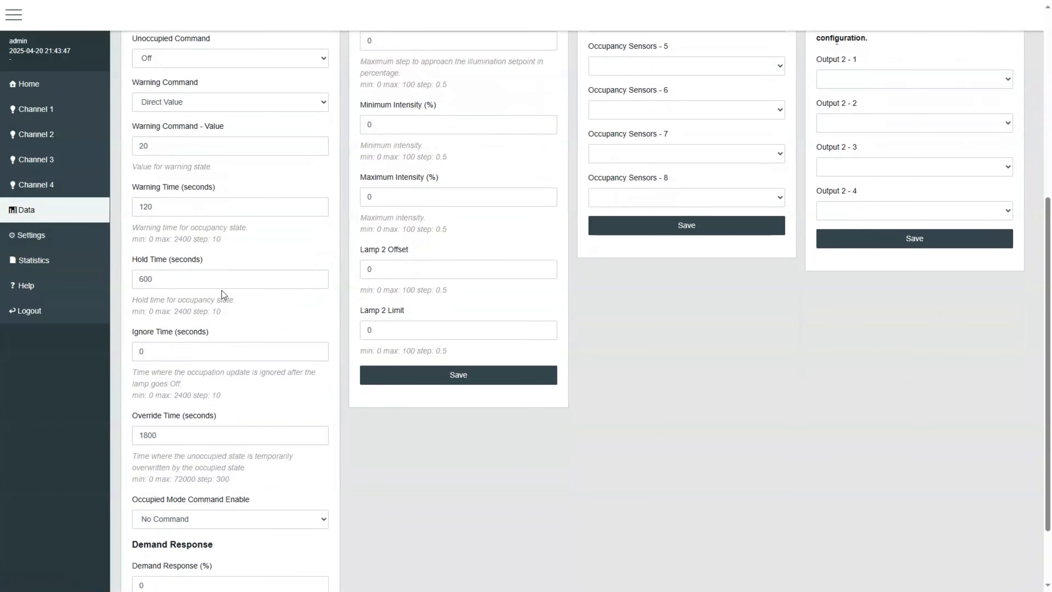
{"action": "scroll", "coordinate": [328, 287], "scroll_direction": "up", "scroll_amount": 10}
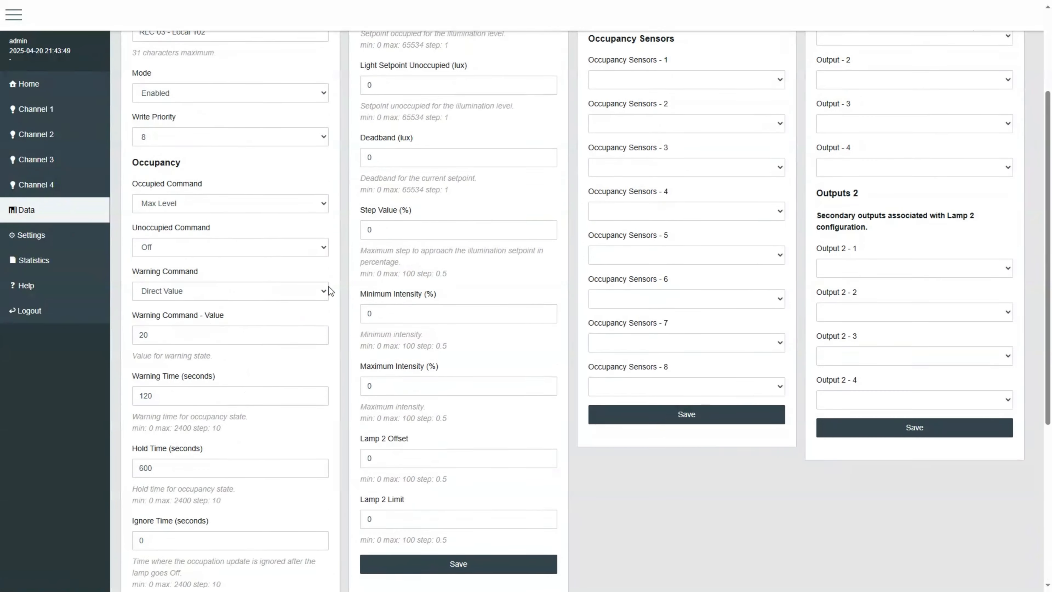
Step: Set Light Setpoint Occupied to 500 lux and Step Value to 4%
{"action": "double_click", "coordinate": [407, 160]}
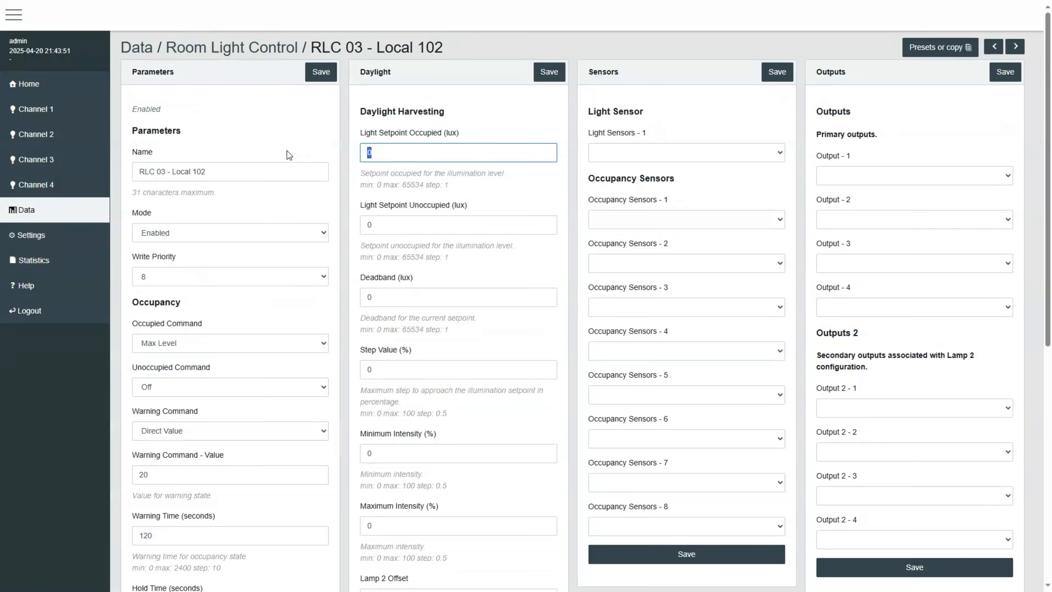
{"action": "type", "text": "500"}
{"action": "key", "text": "Tab"}
{"action": "key", "text": "Tab"}
{"action": "key", "text": "Tab"}
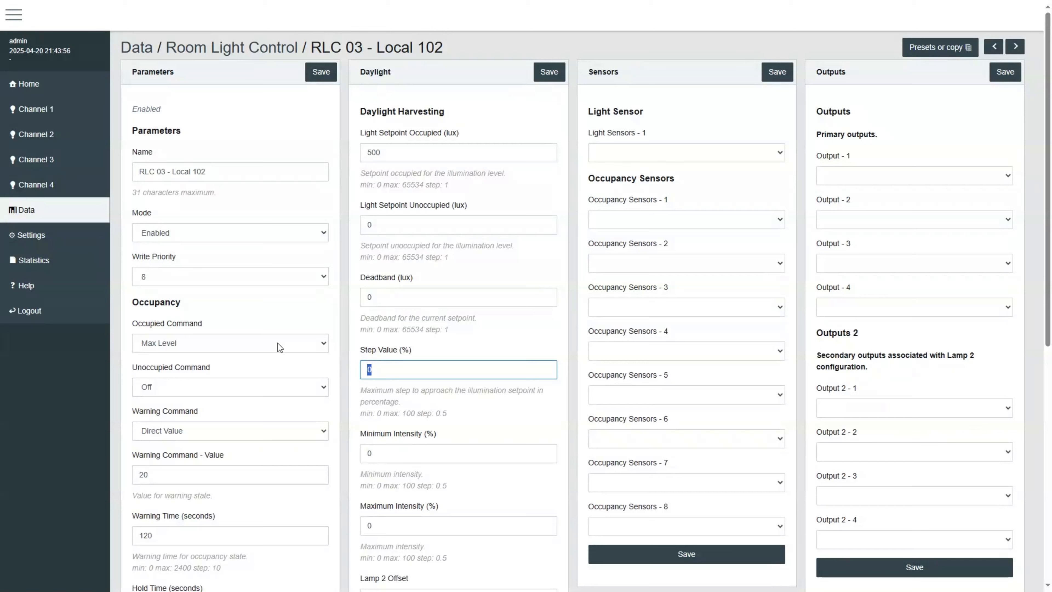
{"action": "type", "text": "4"}
Step: Set Deadband to 20 lux and Maximum Intensity to 100%, and save RLC 03's parameters
{"action": "double_click", "coordinate": [392, 299]}
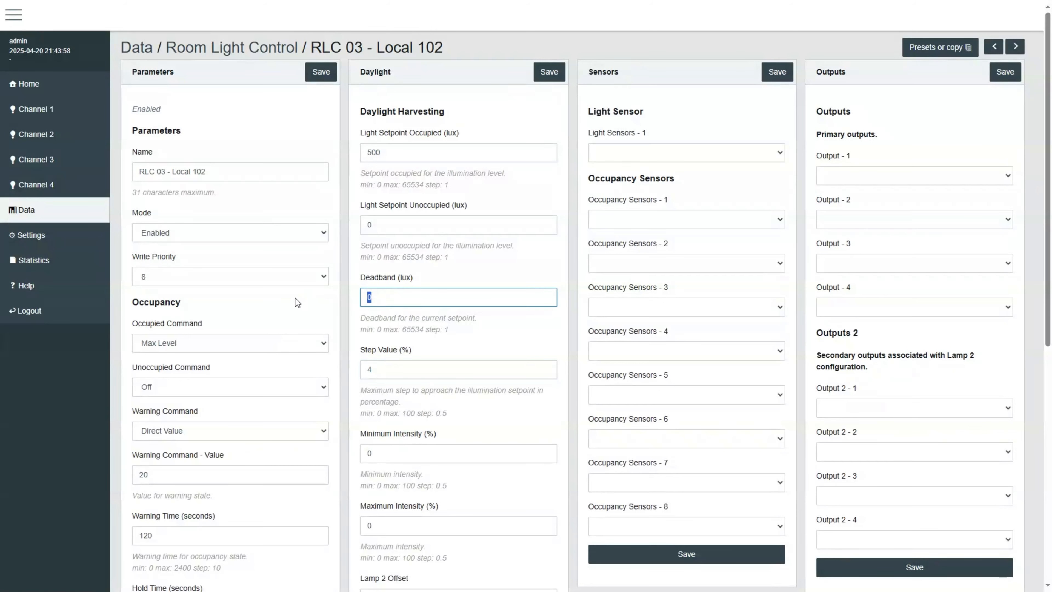
{"action": "type", "text": "20"}
{"action": "scroll", "coordinate": [403, 407], "scroll_direction": "down", "scroll_amount": 2}
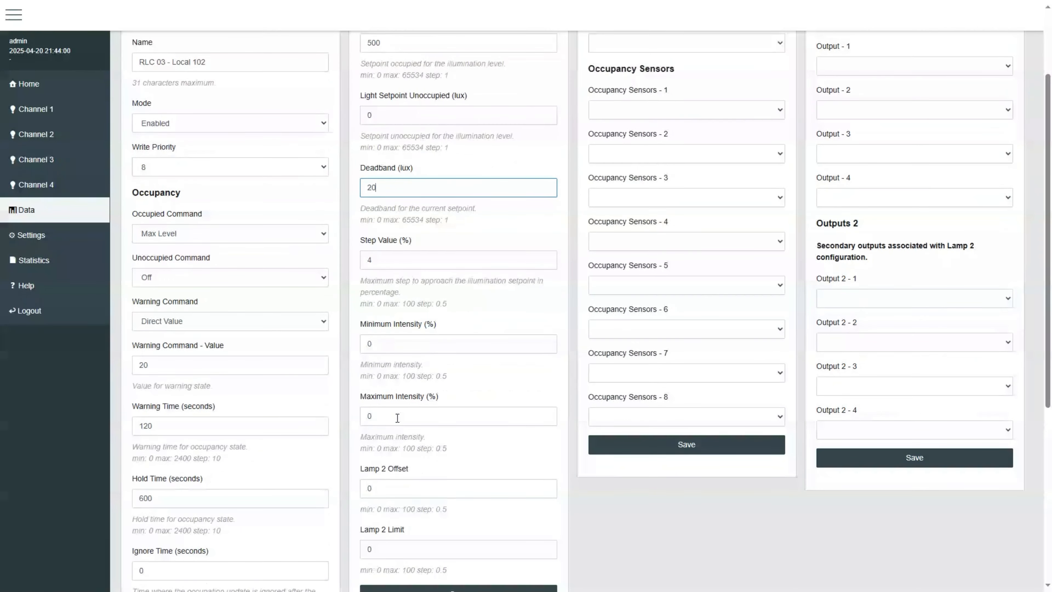
{"action": "double_click", "coordinate": [397, 417]}
{"action": "type", "text": "100"}
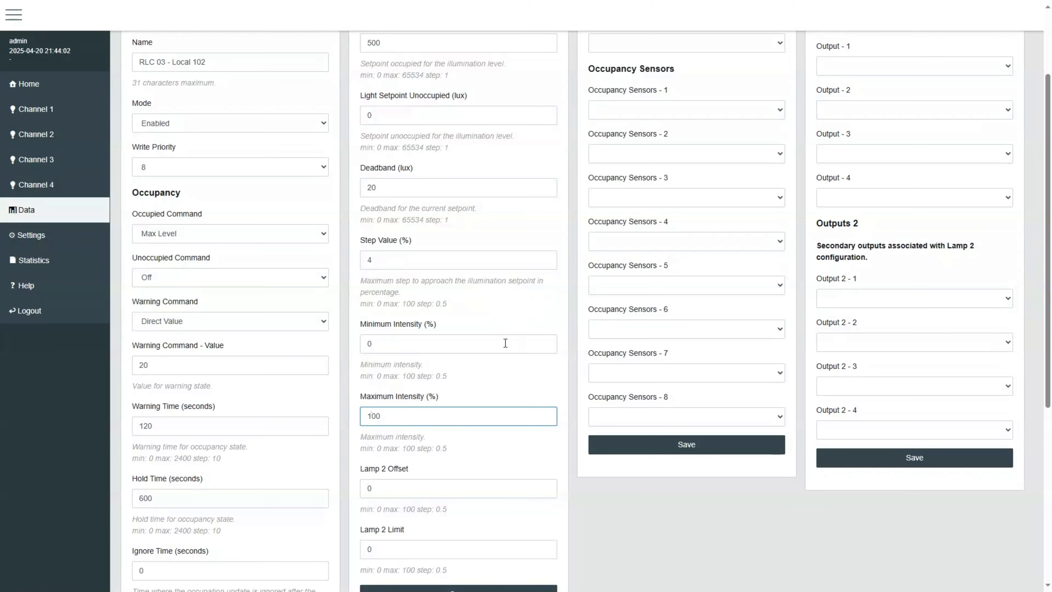
{"action": "scroll", "coordinate": [637, 162], "scroll_direction": "up", "scroll_amount": 2}
{"action": "left_click", "coordinate": [320, 73]}
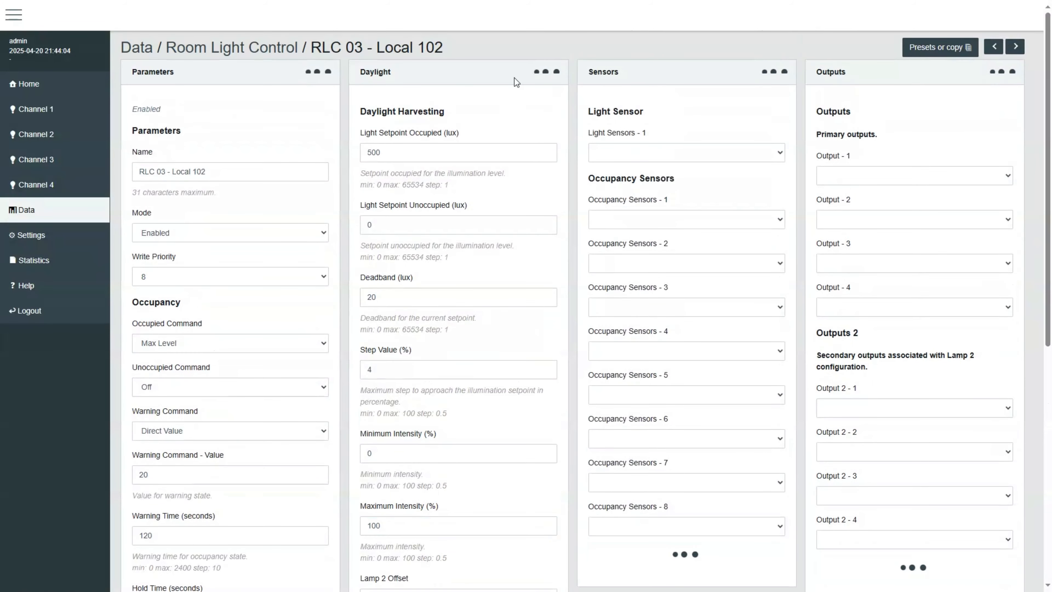
Step: Assign Input 1-01 Light as light sensor and Input 1-01 Occupancy as occupancy sensor, and save sensors
{"action": "left_click", "coordinate": [643, 156]}
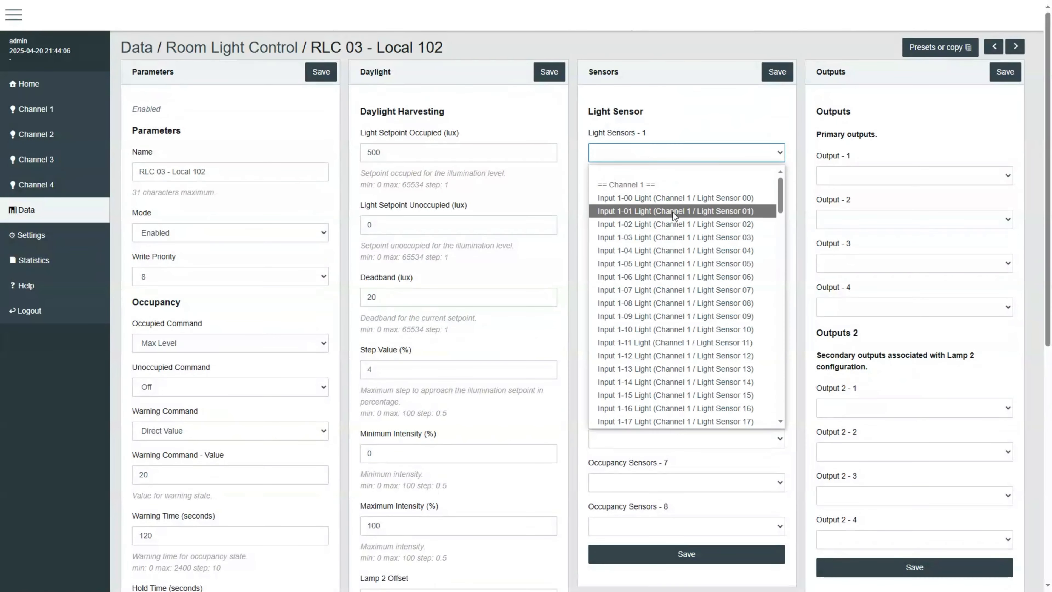
{"action": "left_click", "coordinate": [672, 211]}
{"action": "left_click", "coordinate": [684, 220]}
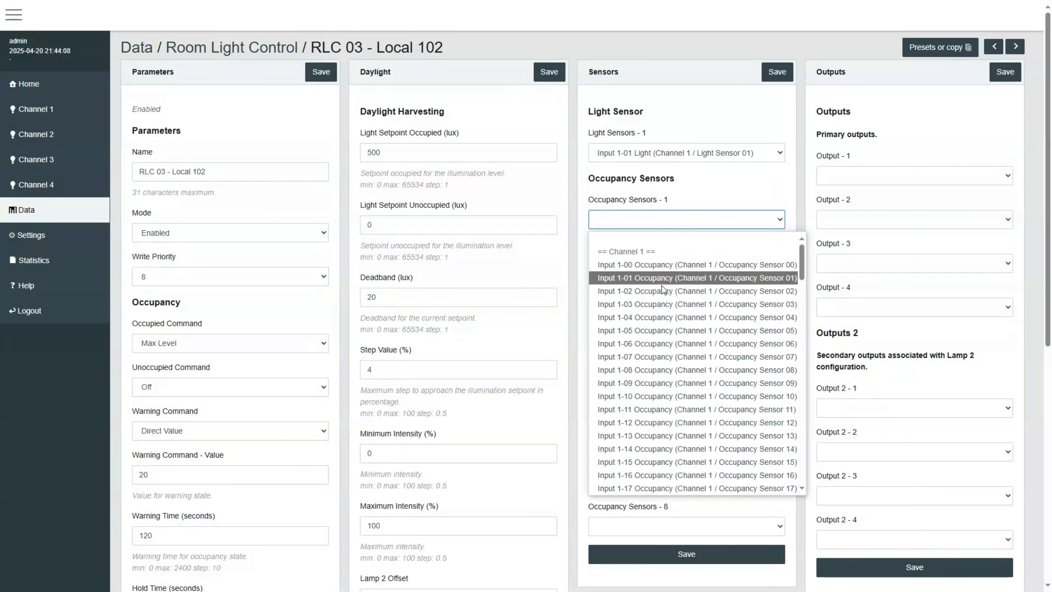
{"action": "left_click", "coordinate": [669, 265]}
{"action": "left_click", "coordinate": [777, 77]}
Step: Set Output 1 to Group 1-01, save outputs, and return to the Room Light Control list
{"action": "left_click", "coordinate": [863, 173]}
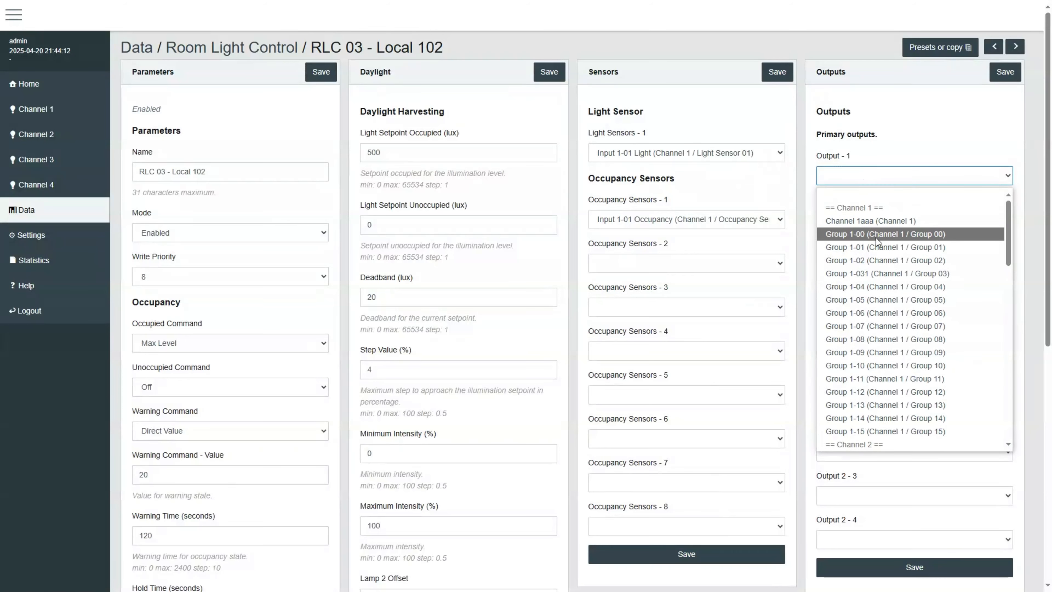
{"action": "left_click", "coordinate": [872, 247]}
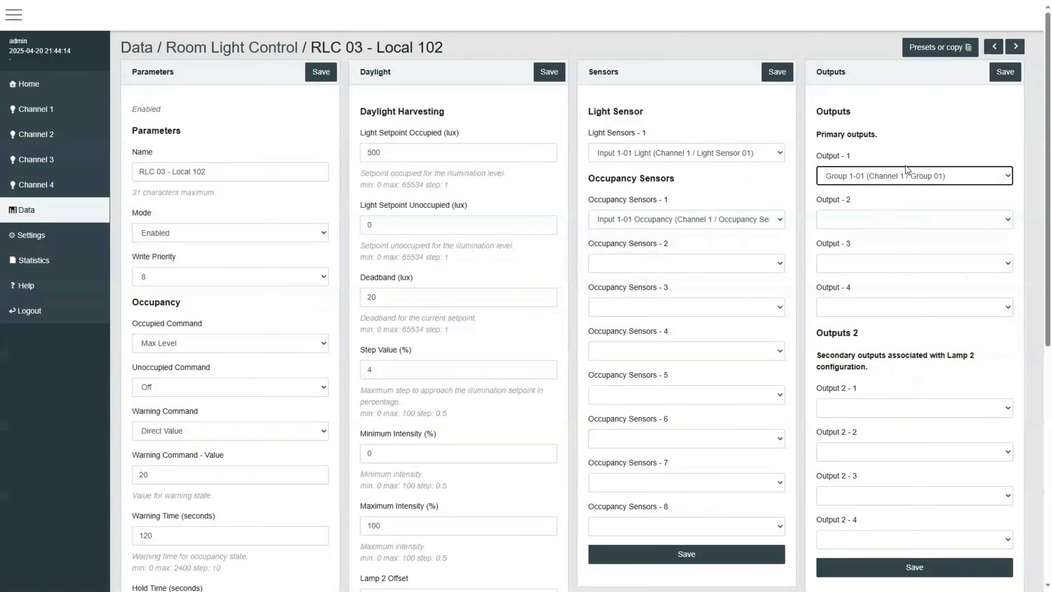
{"action": "left_click", "coordinate": [1000, 77]}
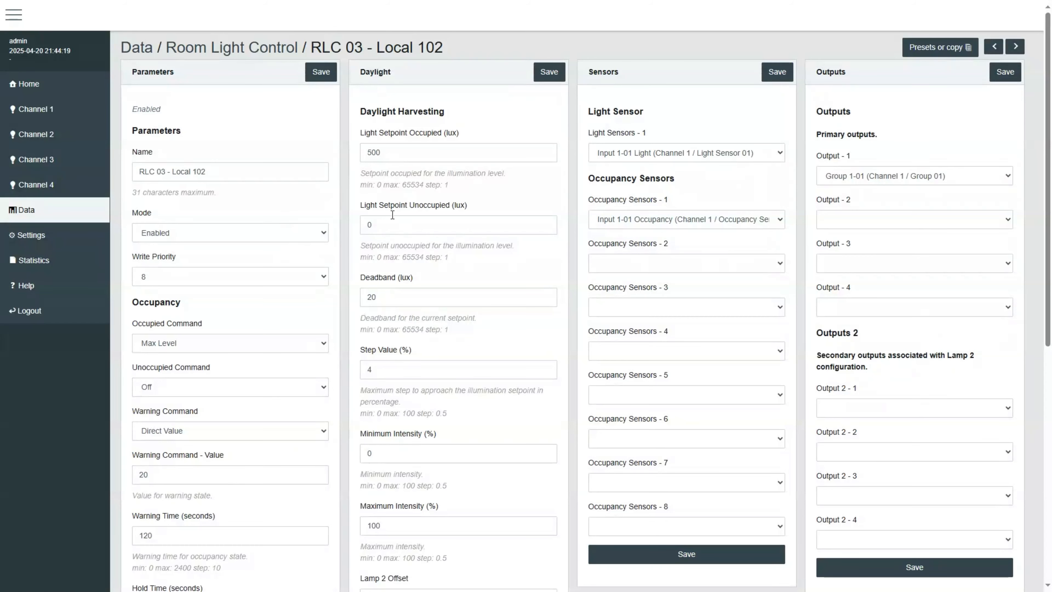
{"action": "left_click", "coordinate": [286, 50]}
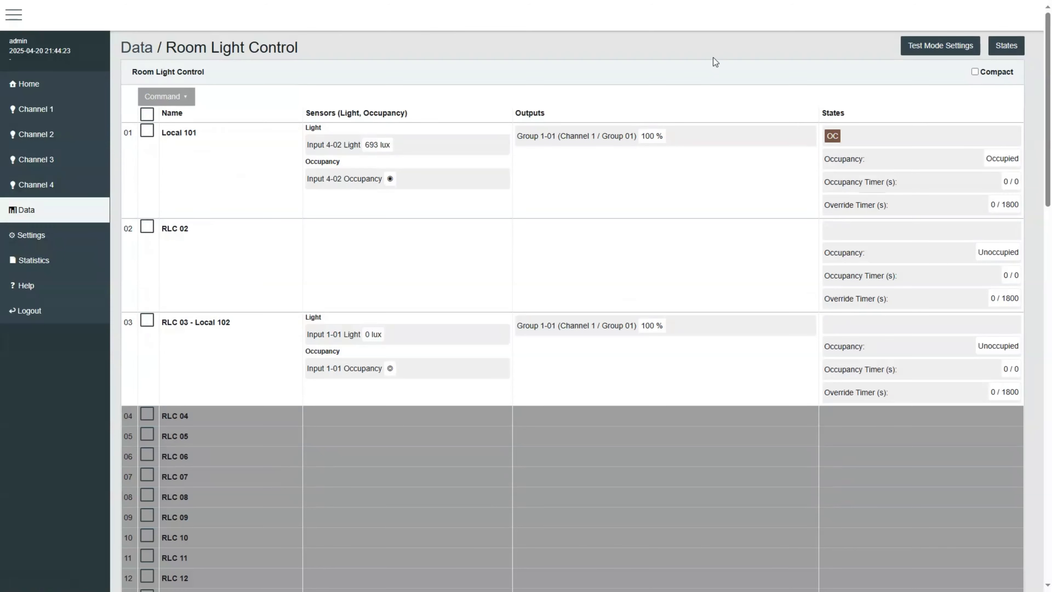